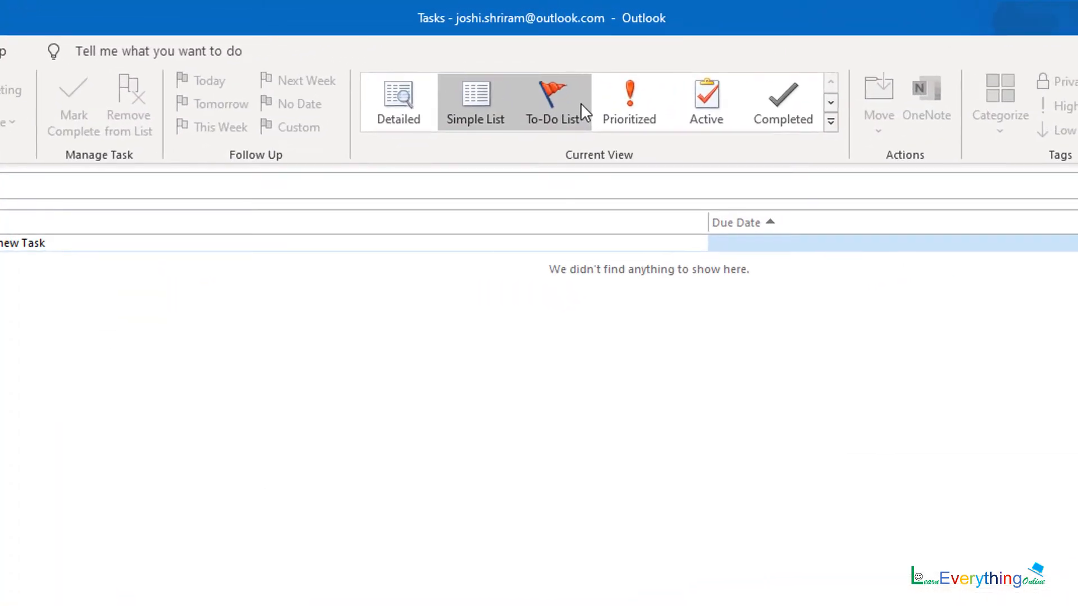
# - Create a new task with the subject 'webinar on html'
pyautogui.click(831, 121)
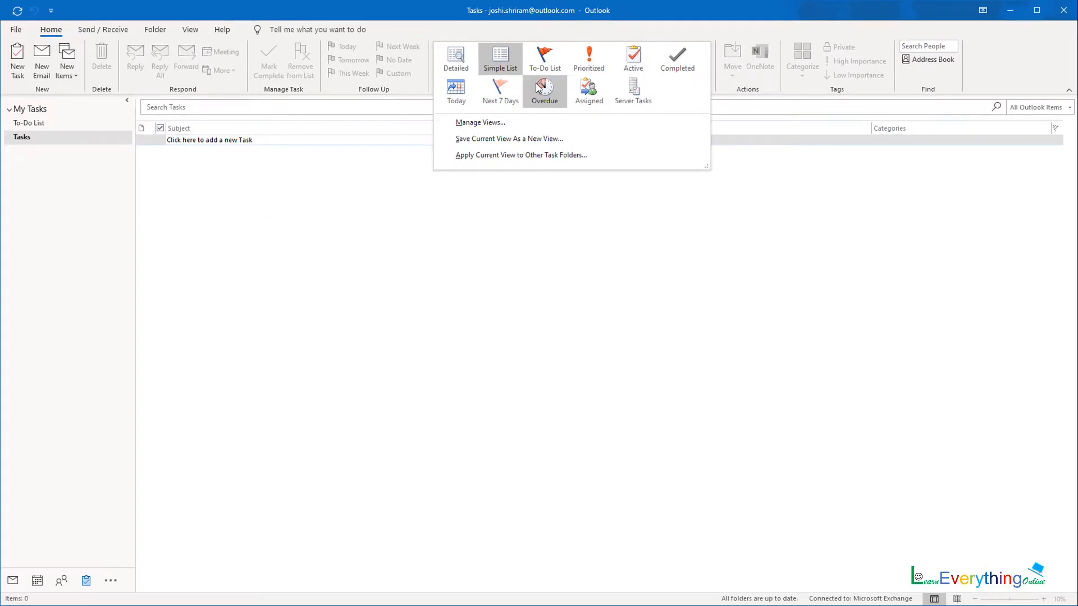
pyautogui.click(318, 220)
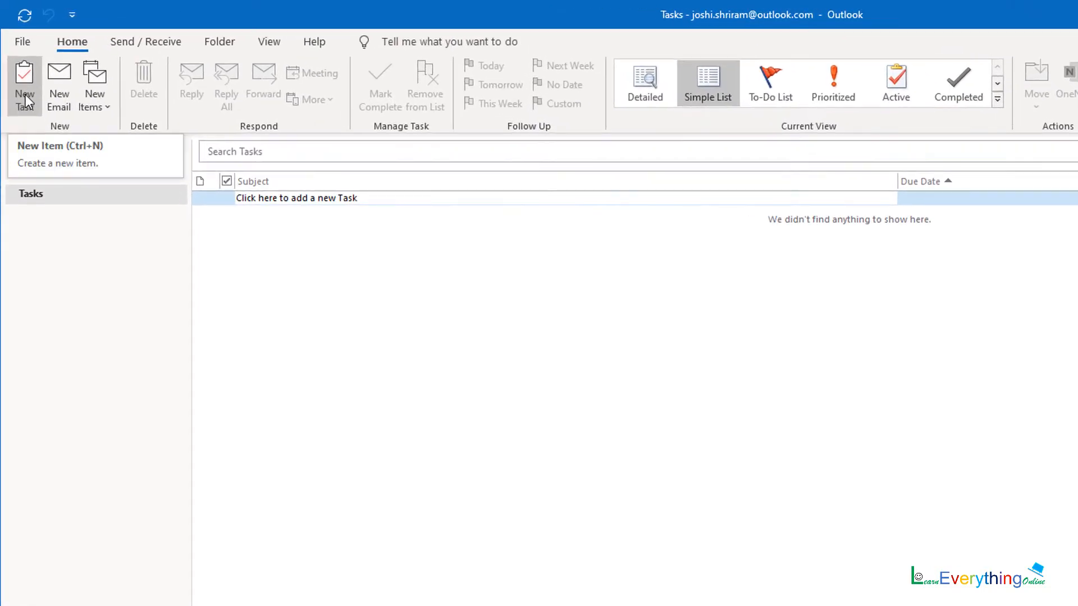
pyautogui.click(25, 85)
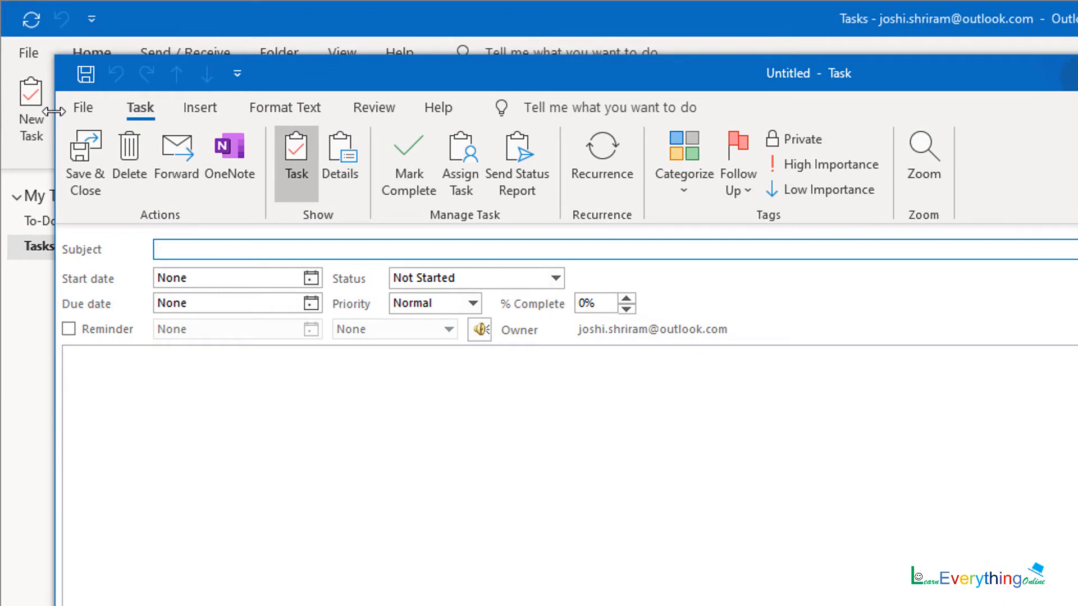
pyautogui.write('webinar on html')
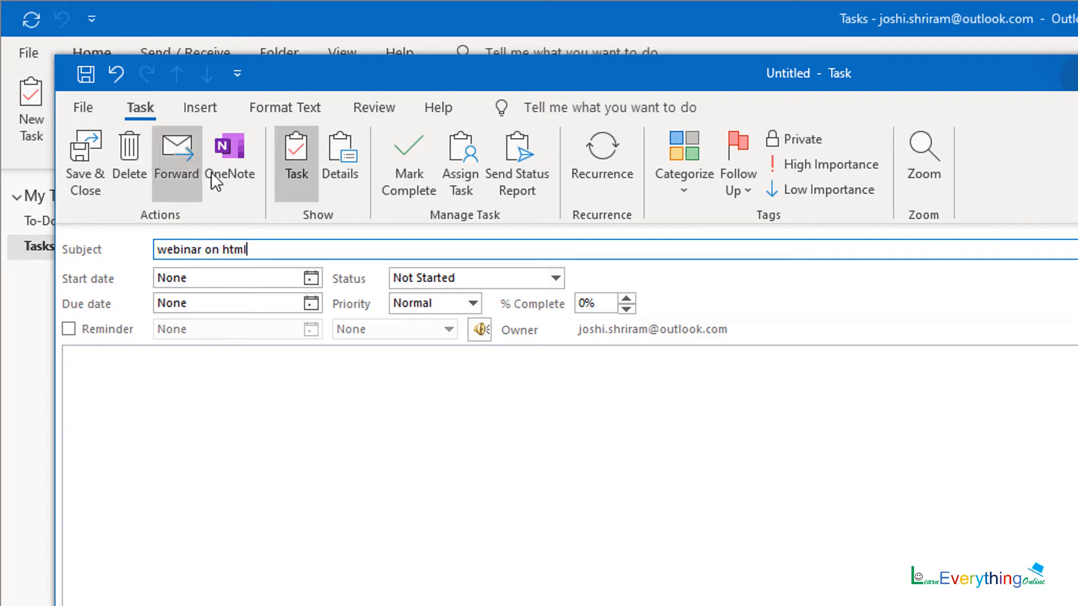
# - Set the task to start Thu 16 Jul 2020 and be due Mon 20 Jul 2020
pyautogui.click(312, 277)
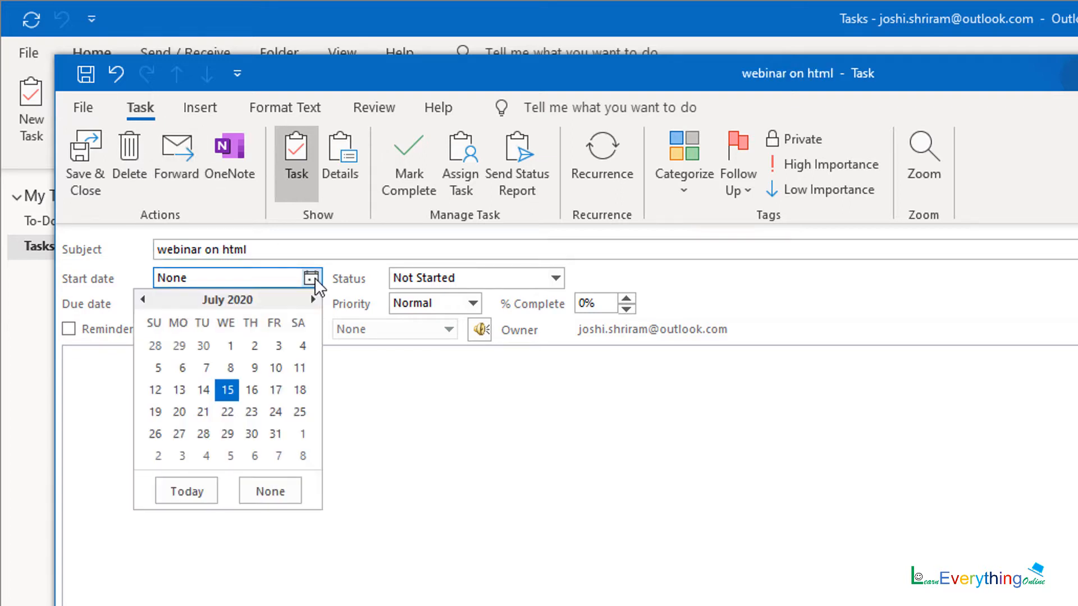
pyautogui.click(254, 391)
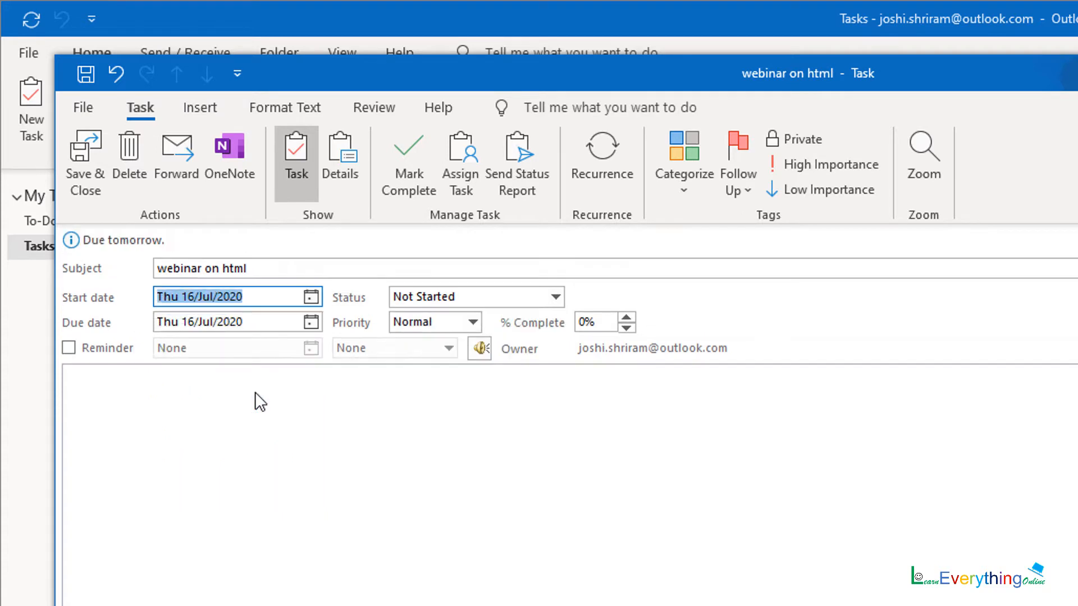
pyautogui.click(311, 322)
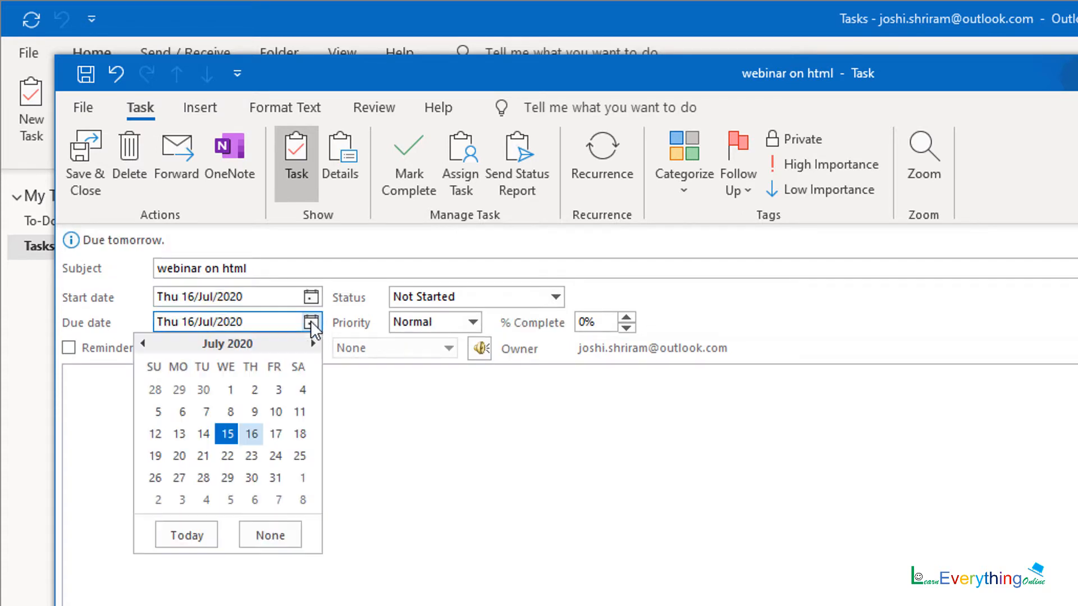
pyautogui.click(179, 456)
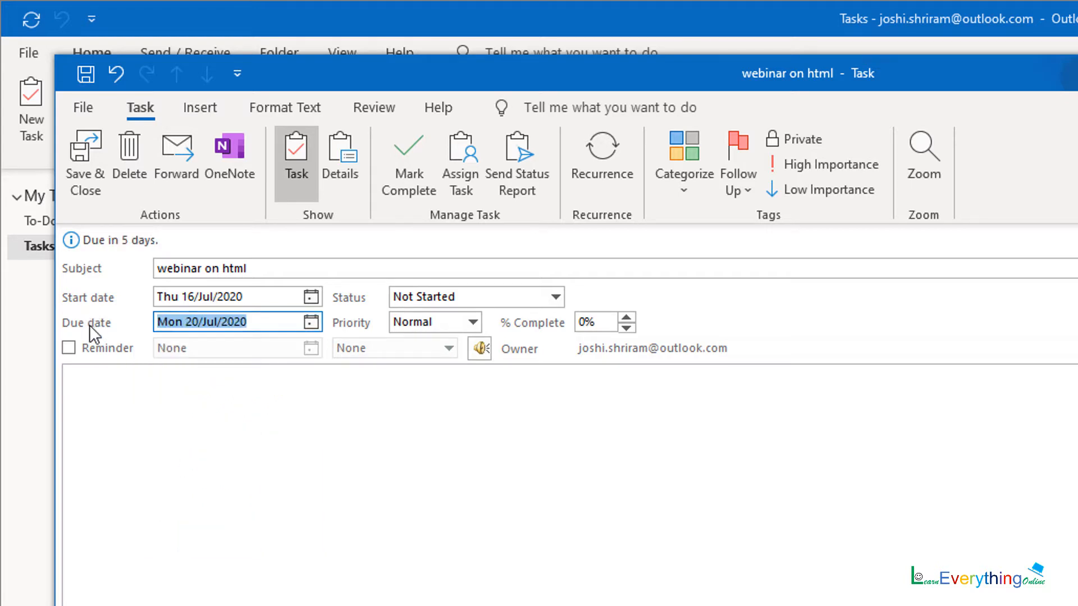
# - Give the task High priority and turn its reminder on
pyautogui.click(432, 321)
pyautogui.click(433, 369)
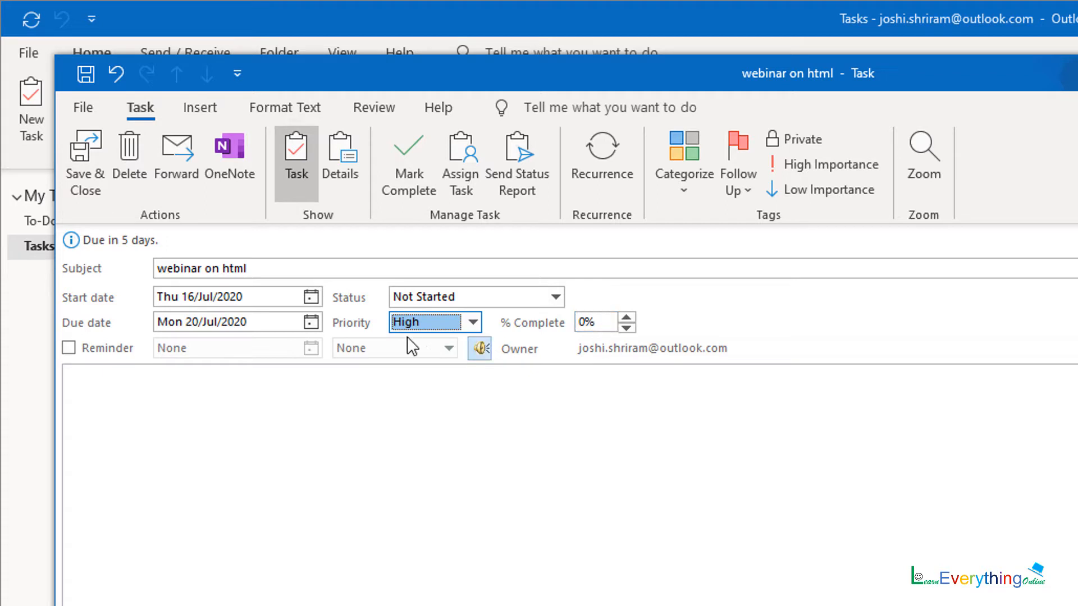
pyautogui.click(82, 345)
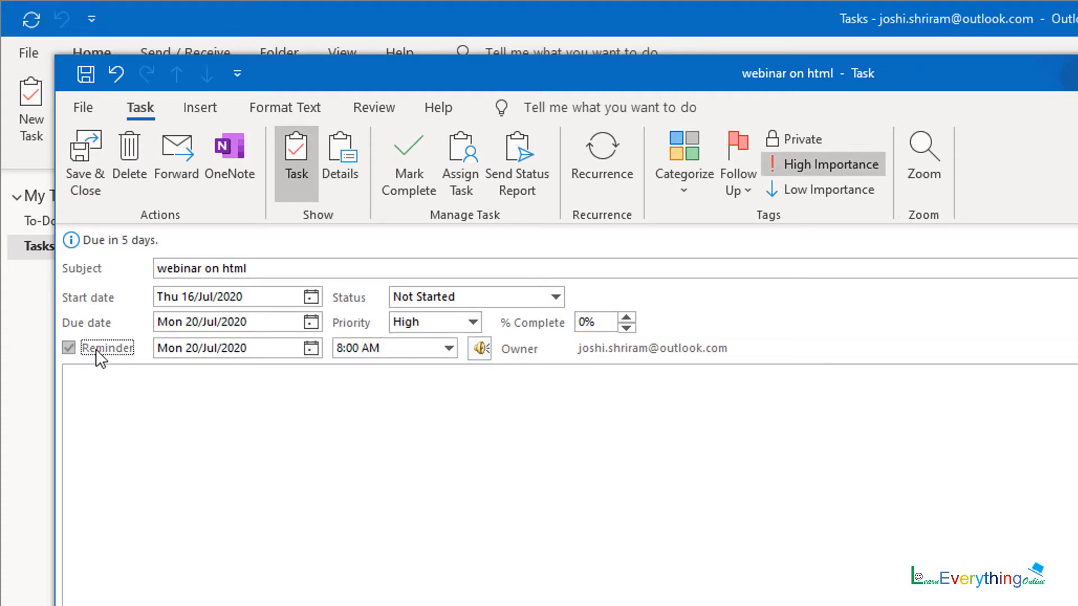
# - Move the task reminder to Fri 17 Jul 2020 at 3:30 PM
pyautogui.click(311, 348)
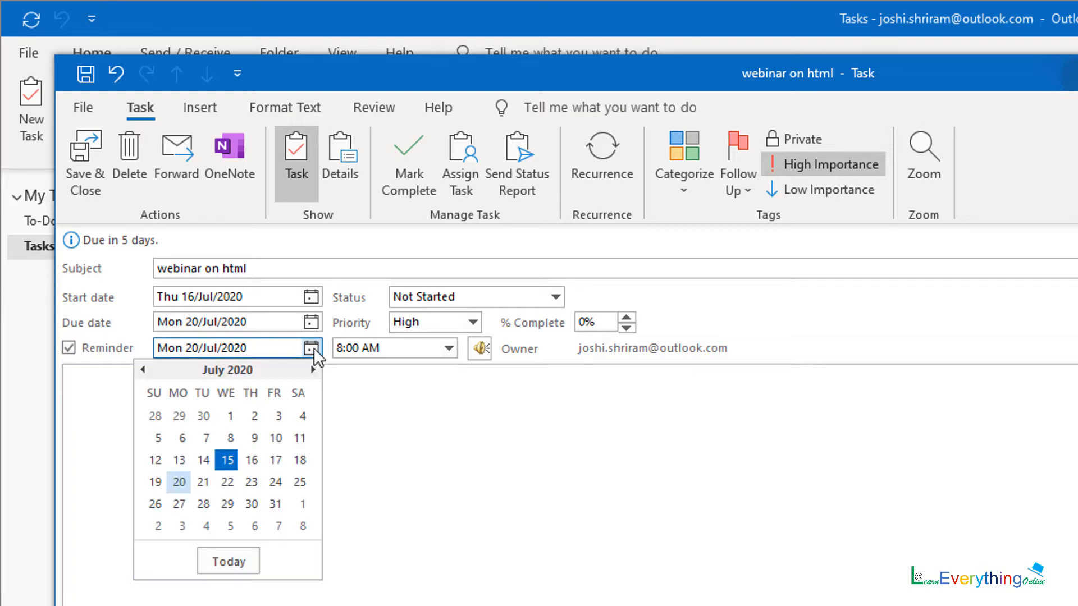
pyautogui.click(228, 459)
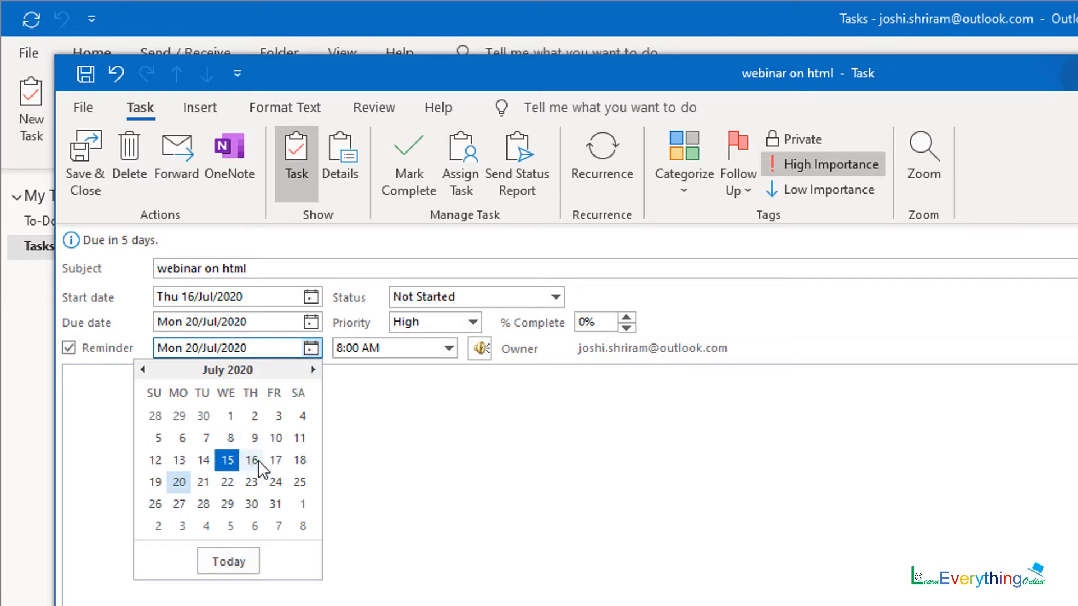
pyautogui.click(275, 461)
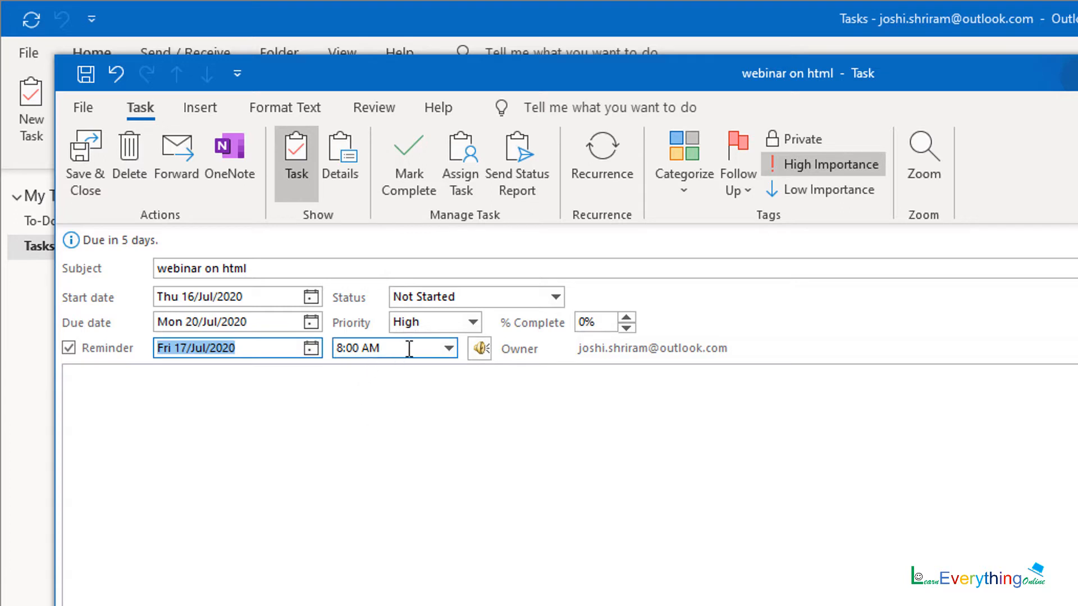
pyautogui.click(448, 348)
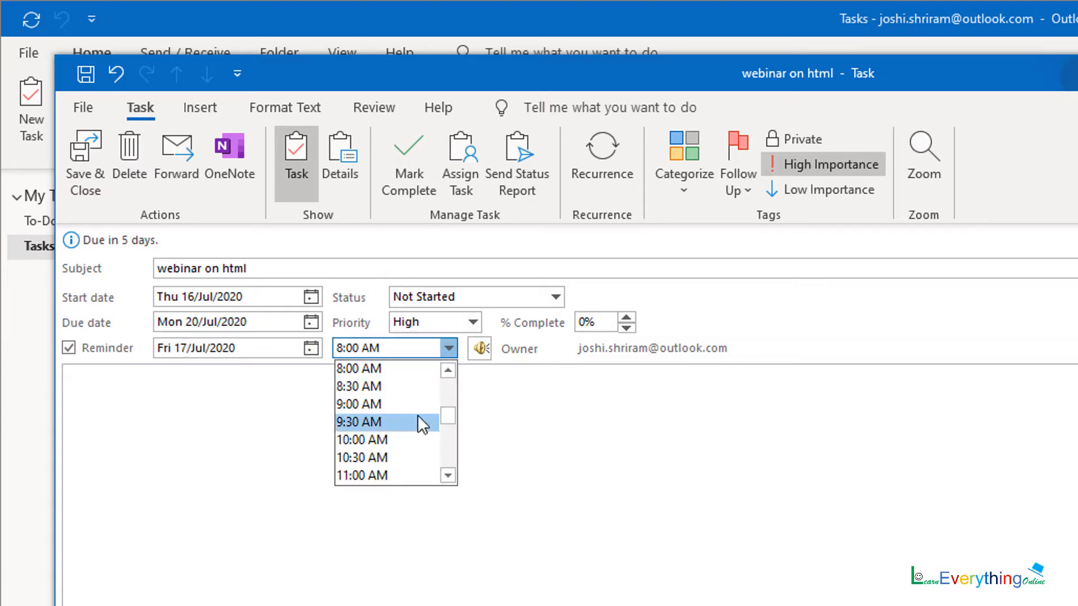
pyautogui.click(447, 475)
pyautogui.click(448, 476)
pyautogui.click(450, 475)
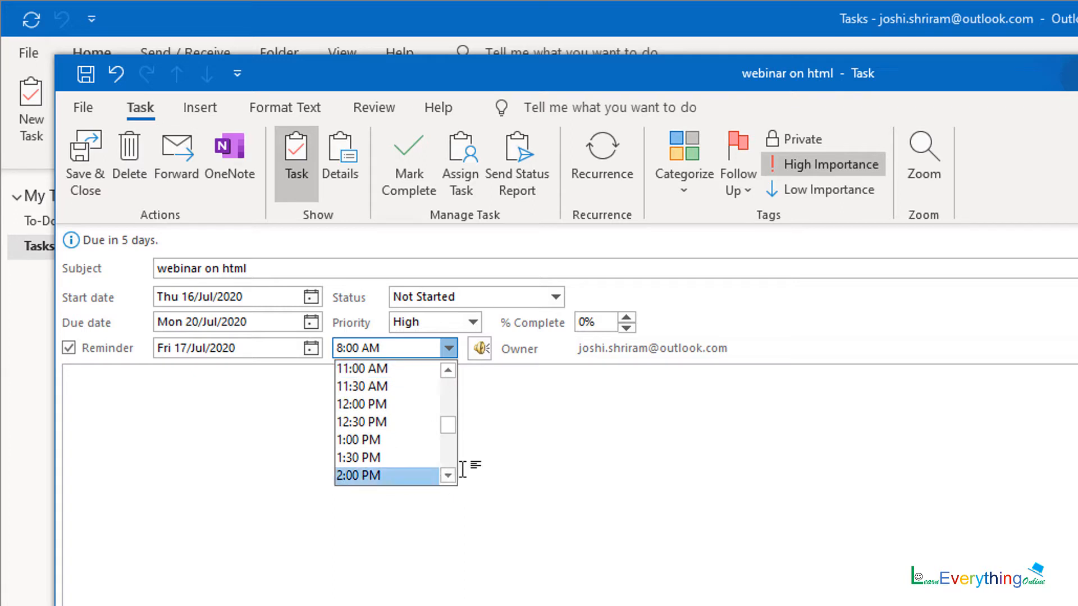
pyautogui.click(448, 475)
pyautogui.click(447, 476)
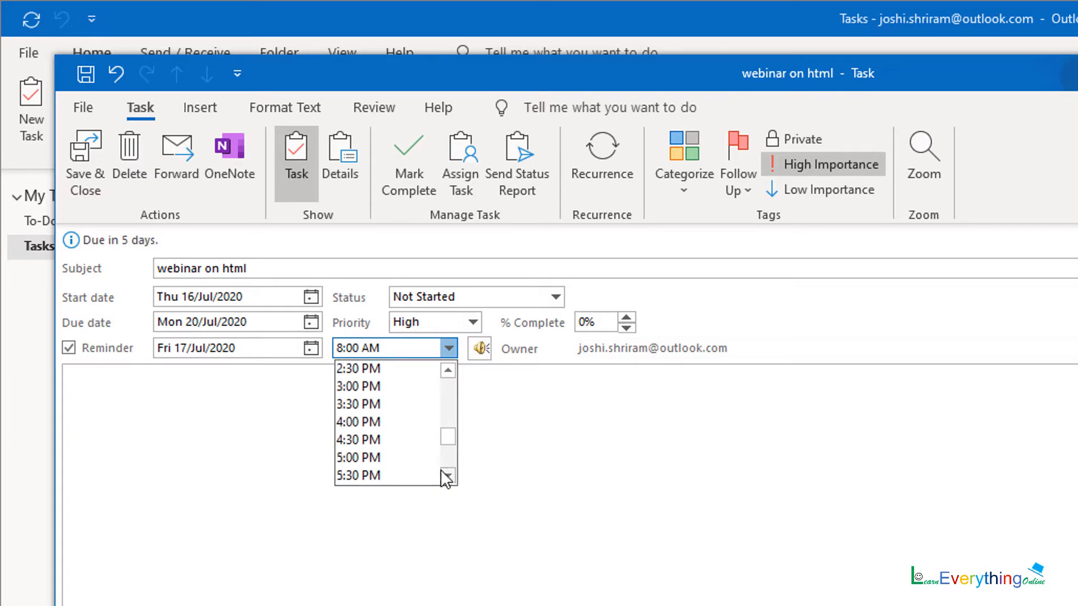
pyautogui.click(403, 402)
pyautogui.click(262, 398)
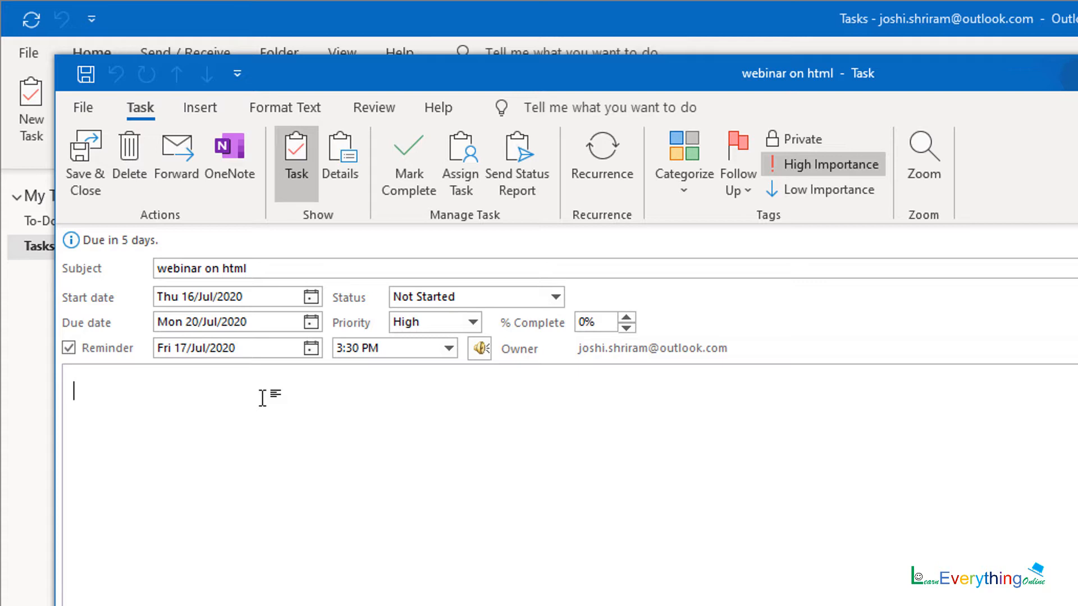
# - Write 'send link of google meet to all students' in the task notes, leaving category unset
pyautogui.write('send ')
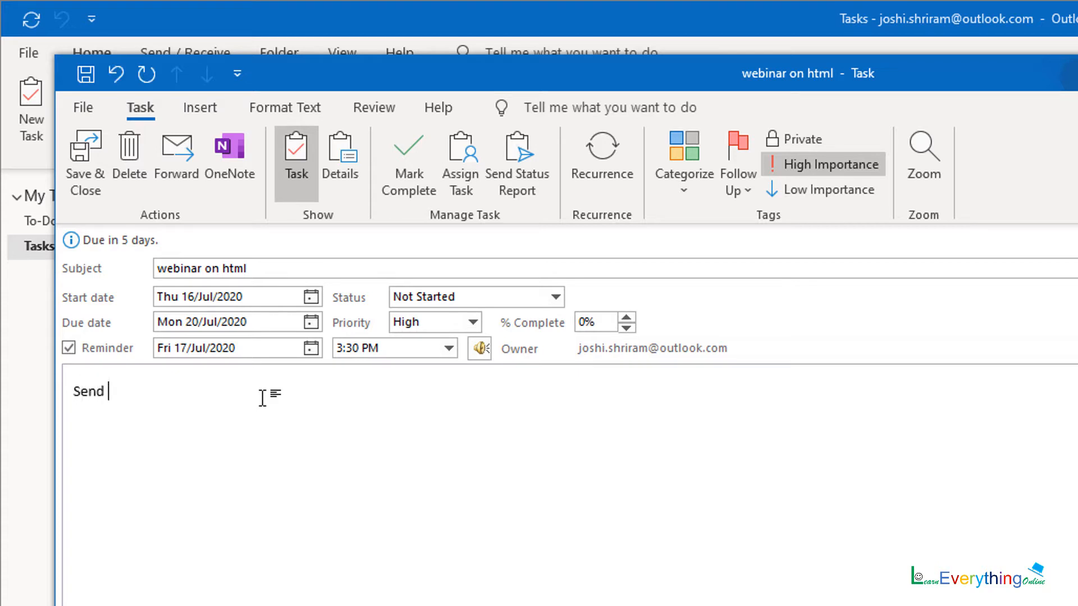
pyautogui.write('link of goo')
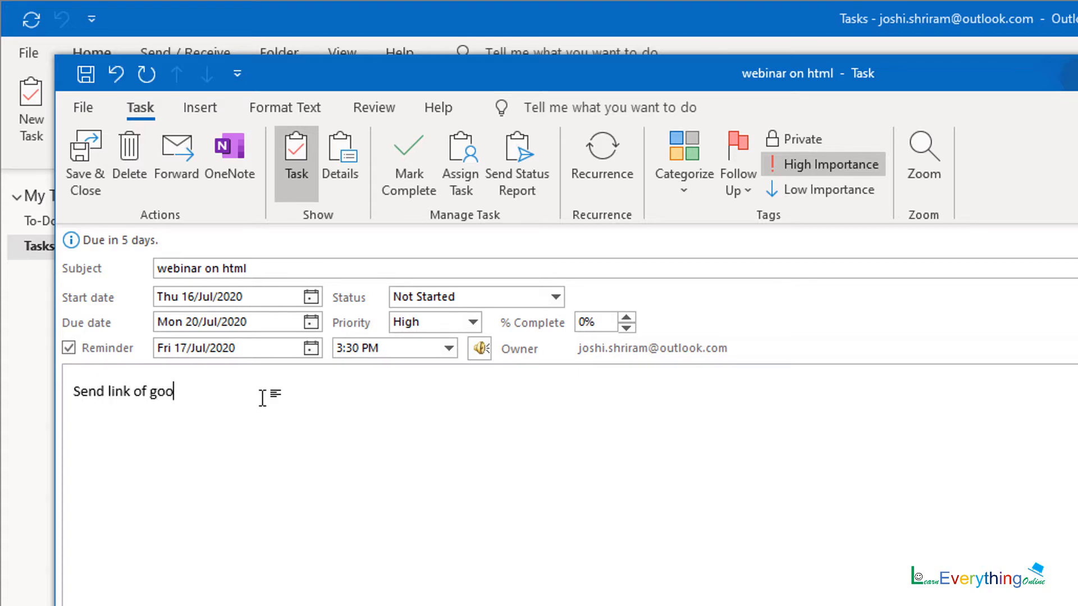
pyautogui.write('gle meet to all')
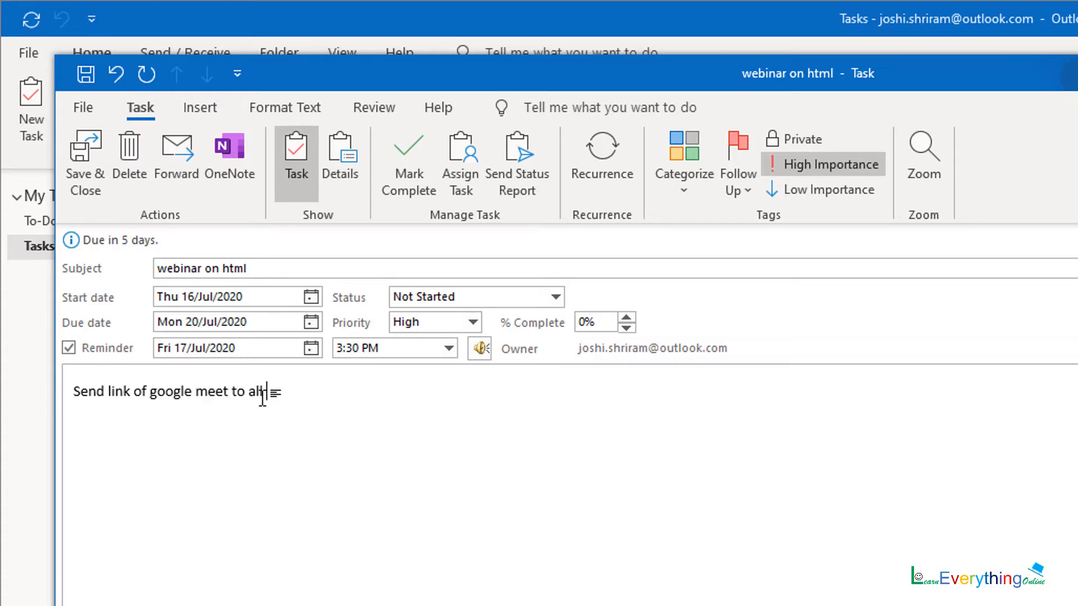
pyautogui.write(' students')
pyautogui.click(685, 195)
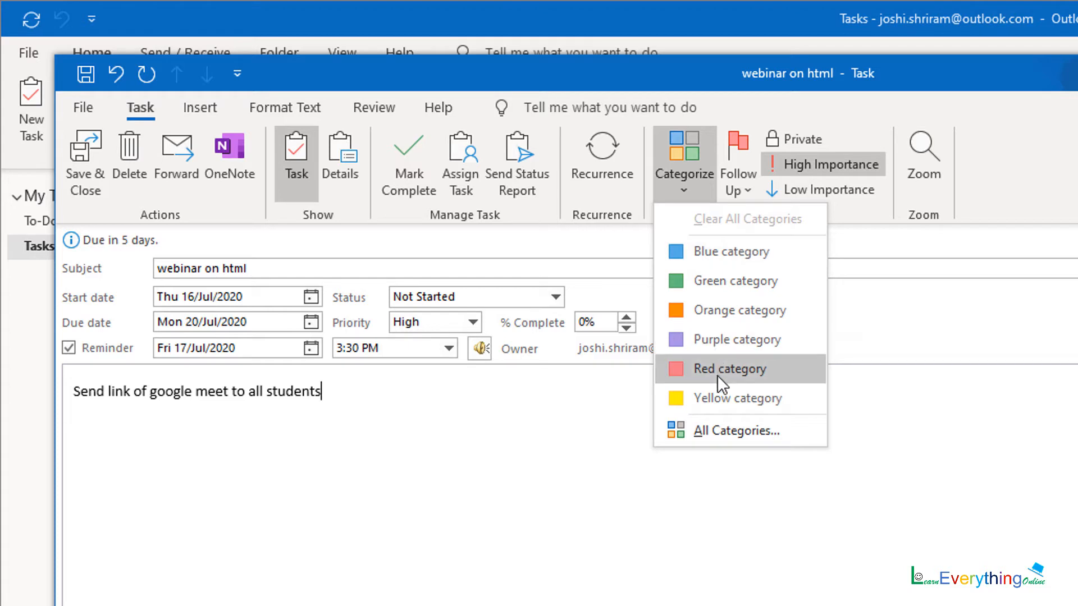
pyautogui.click(710, 190)
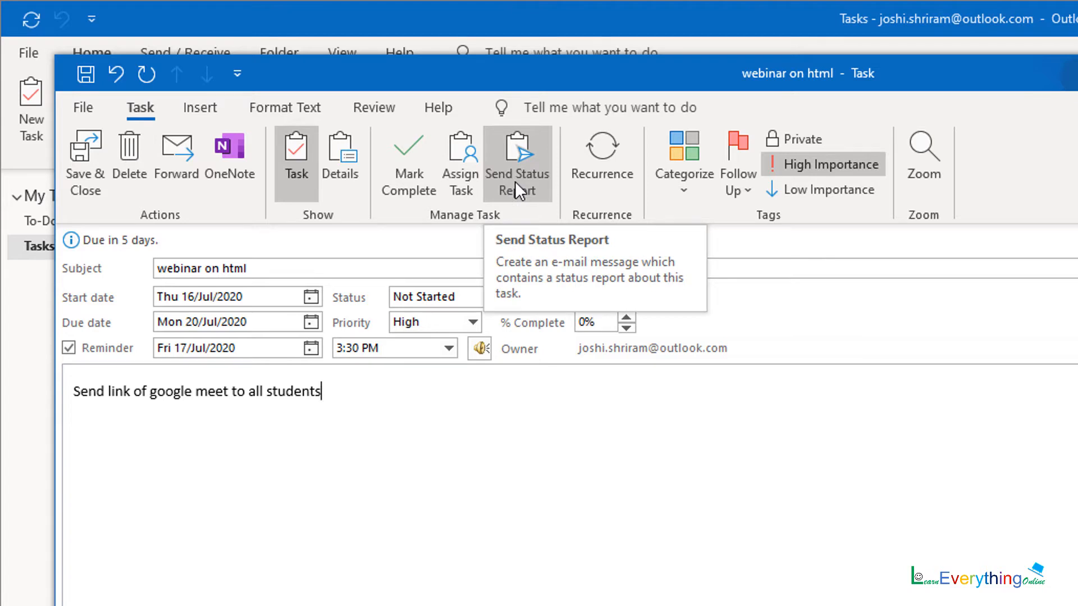
# - Assign the webinar task to the suggested contact and send the assignment
pyautogui.click(466, 181)
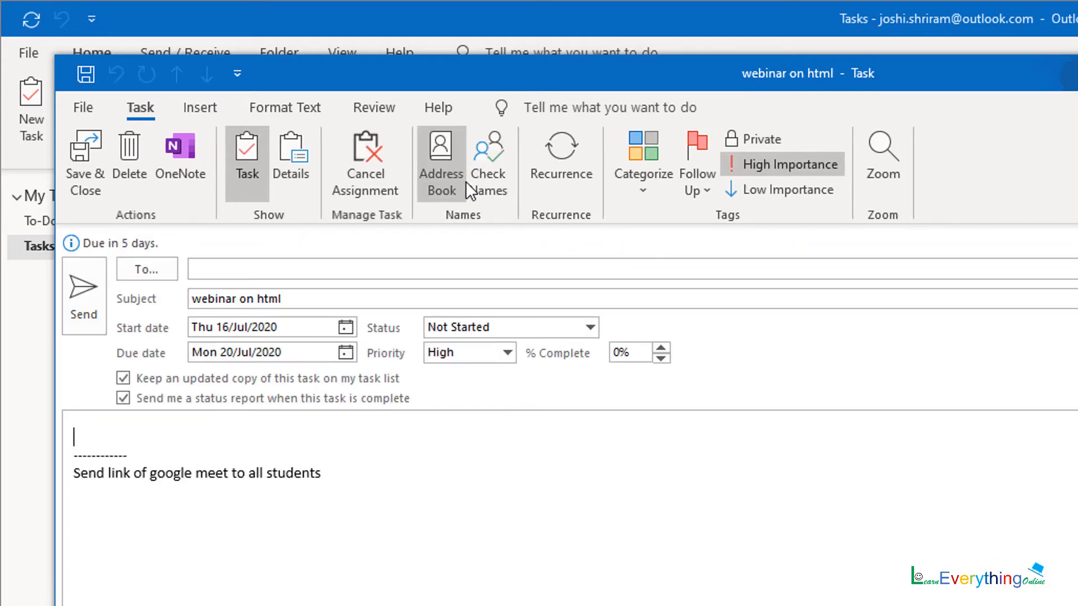
pyautogui.click(269, 269)
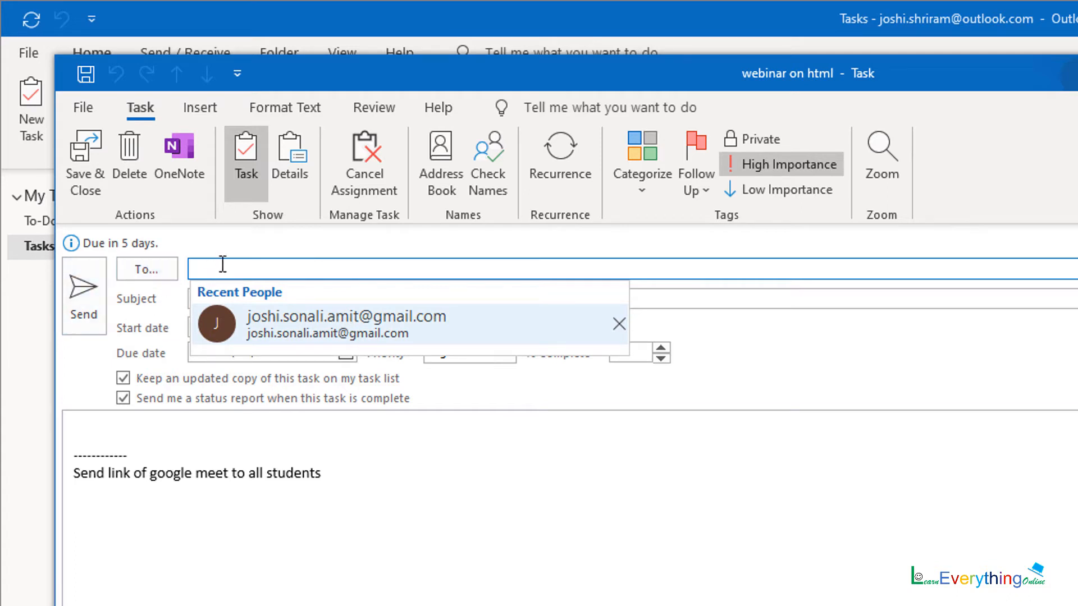
pyautogui.write('sonali')
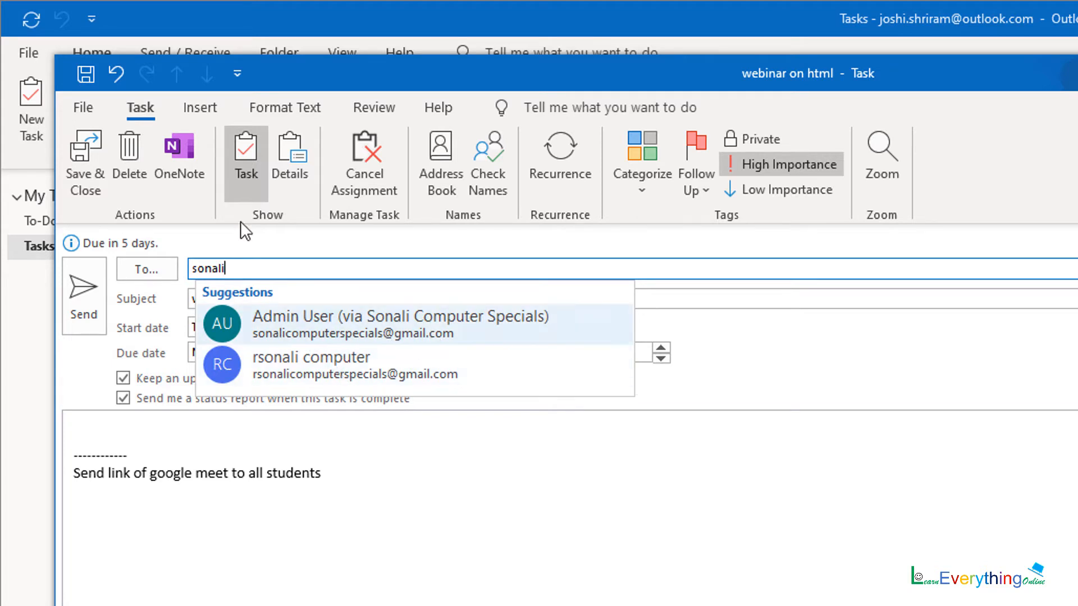
pyautogui.click(275, 317)
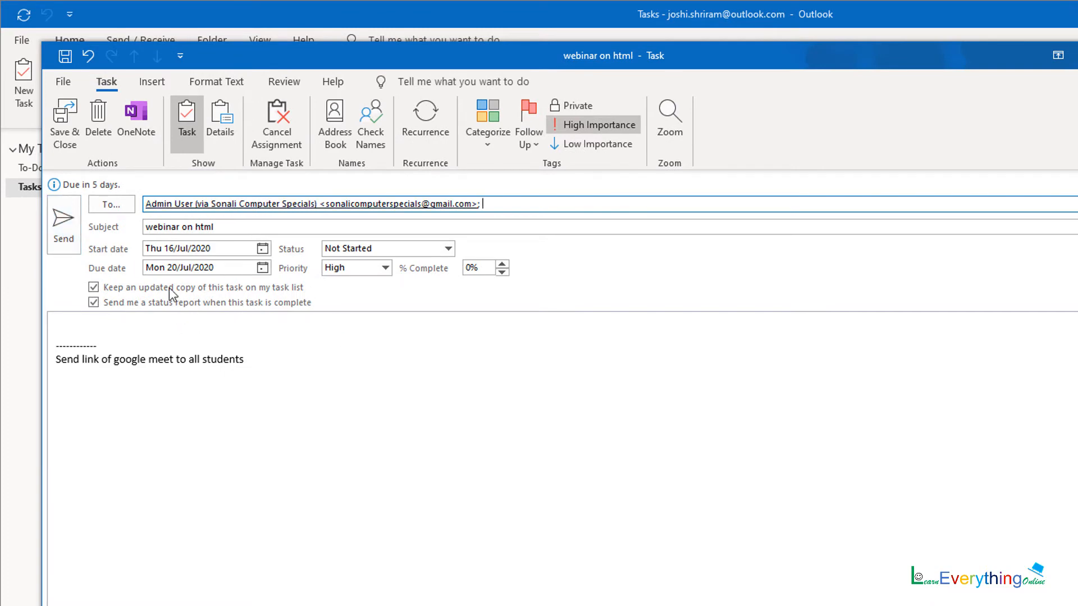
pyautogui.click(61, 243)
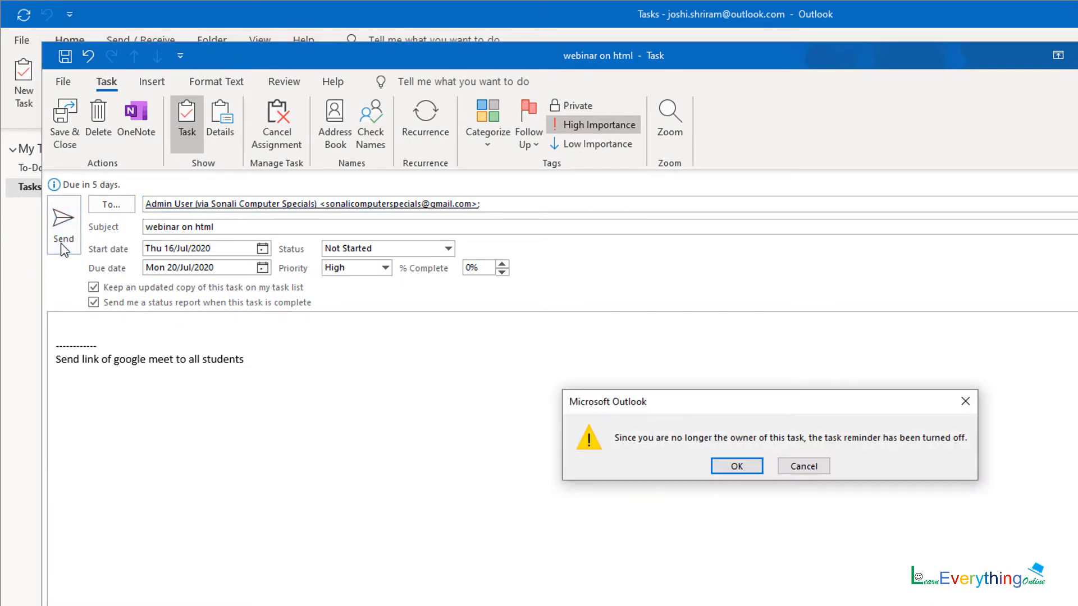
# - Accept the reminder warning, then mark the task complete and revert it to not completed
pyautogui.click(736, 467)
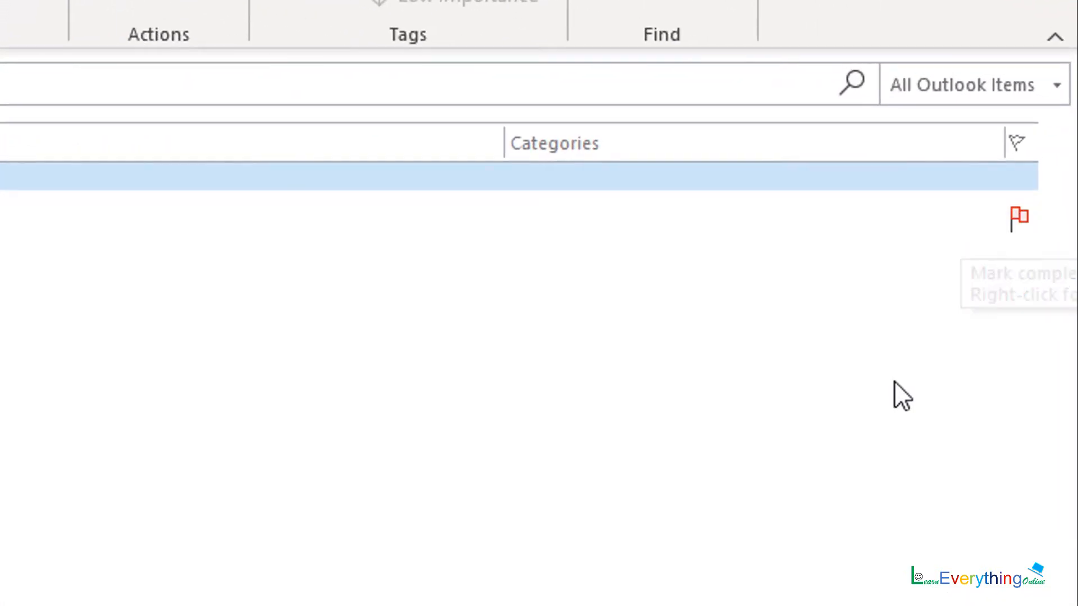
pyautogui.click(1016, 214)
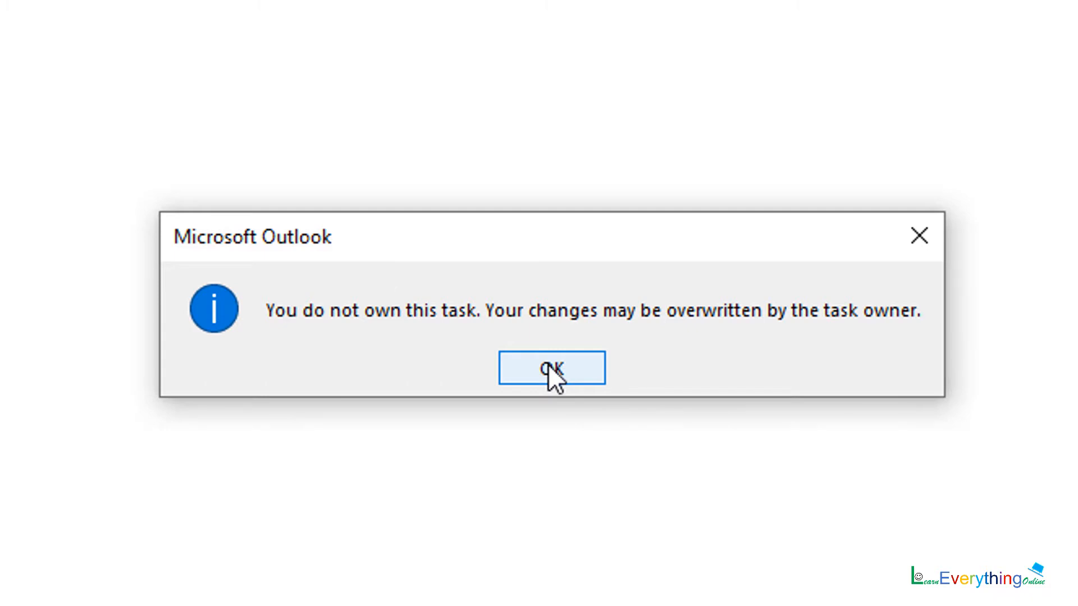
pyautogui.click(550, 369)
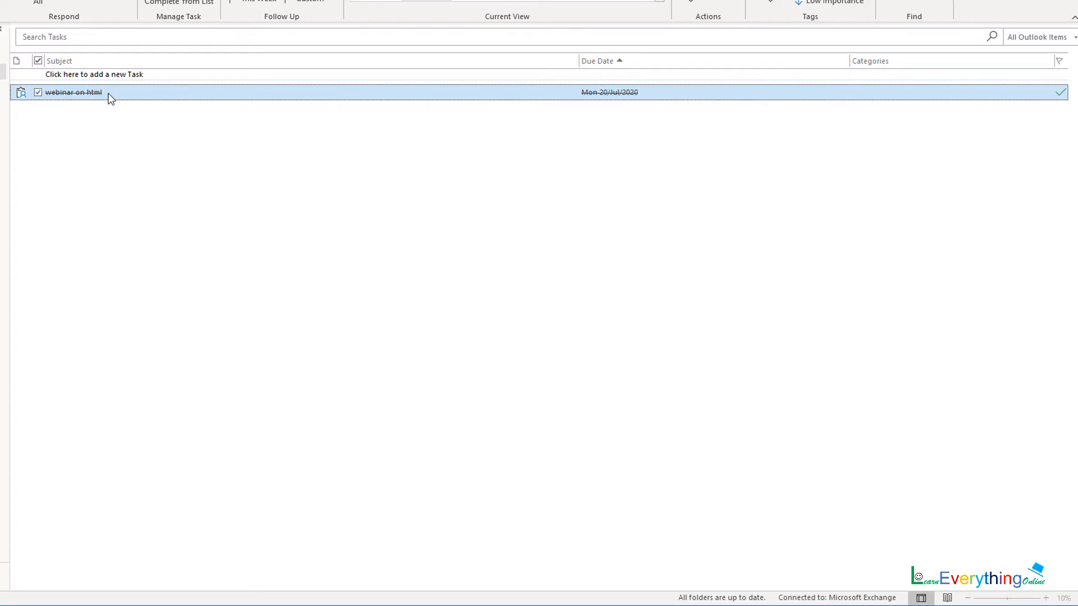
pyautogui.click(38, 92)
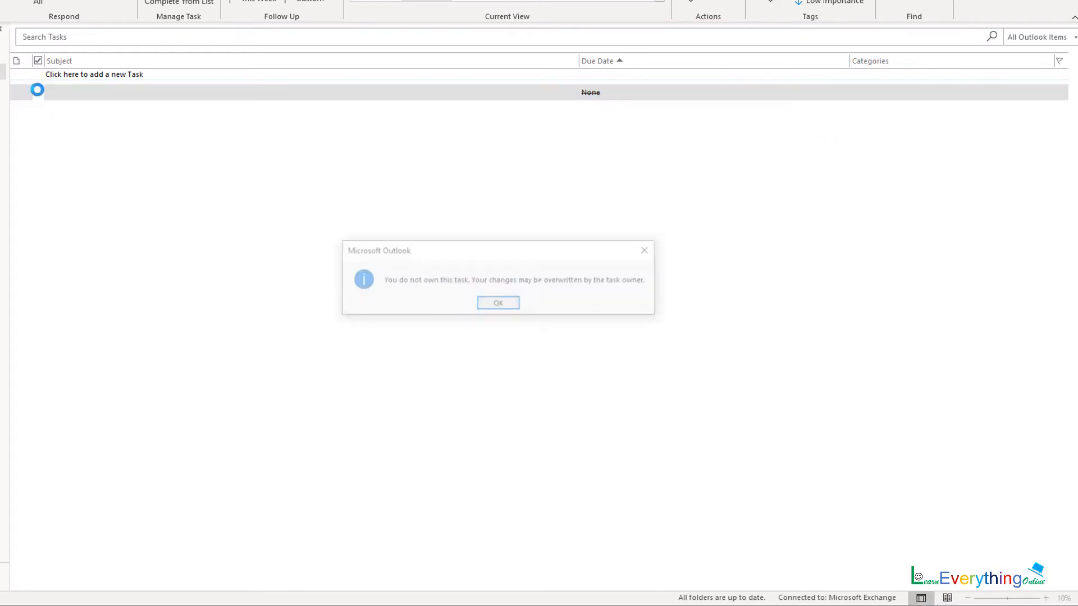
pyautogui.click(499, 304)
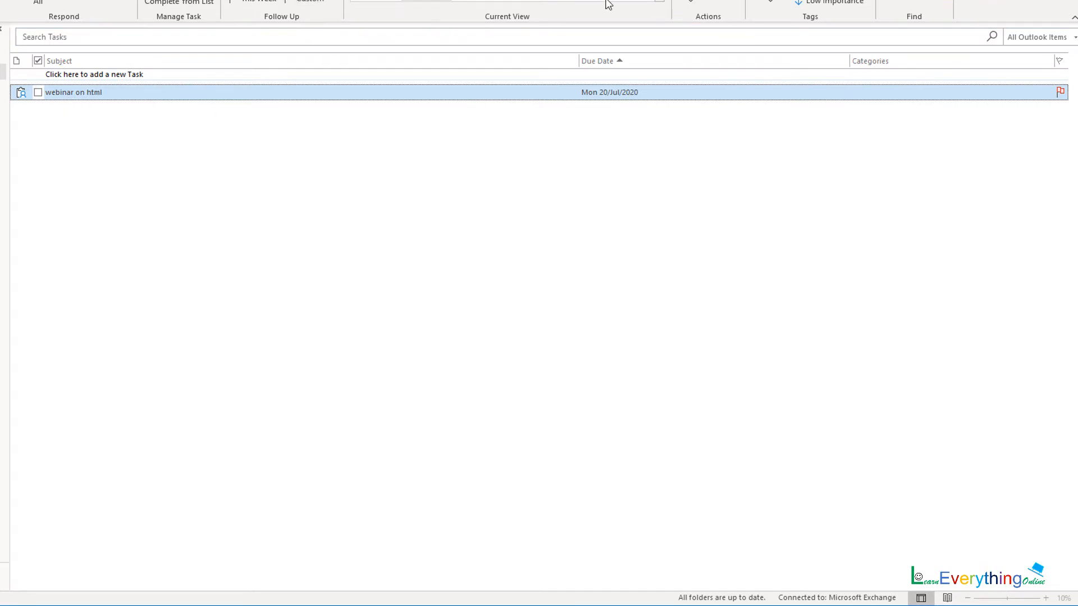
# - Cycle the task list through Detailed, Simple List, To-Do List, Prioritized, Overdue, ending on Today
pyautogui.click(784, 68)
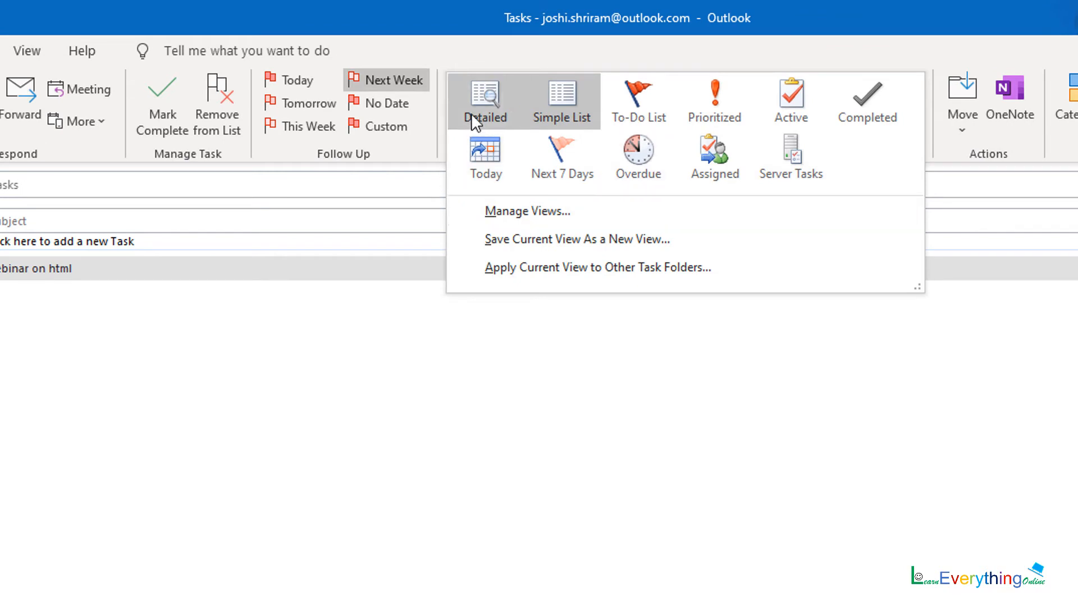
pyautogui.click(471, 112)
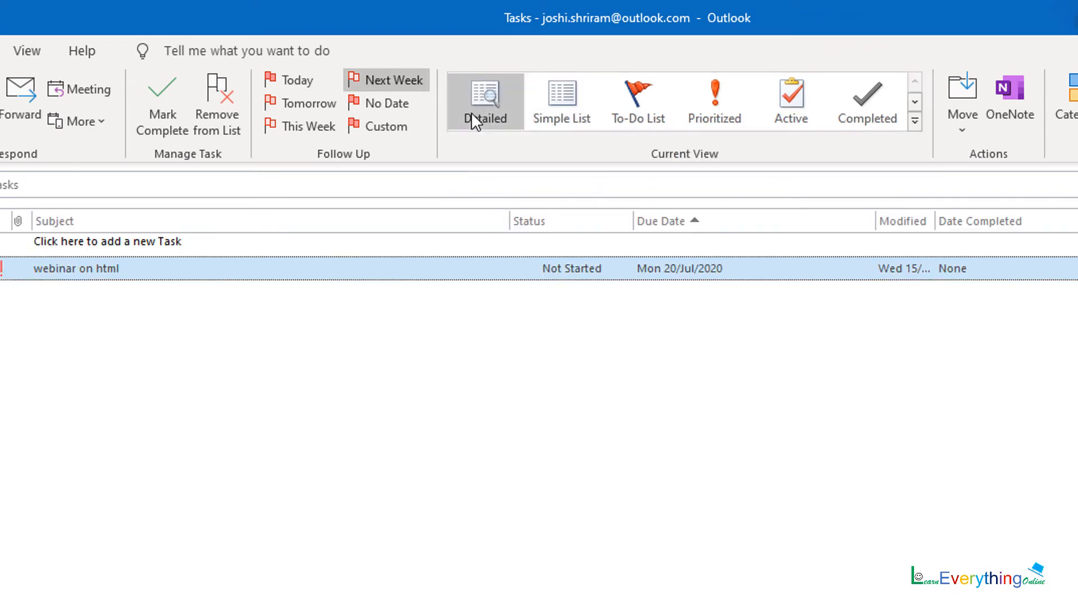
pyautogui.click(560, 96)
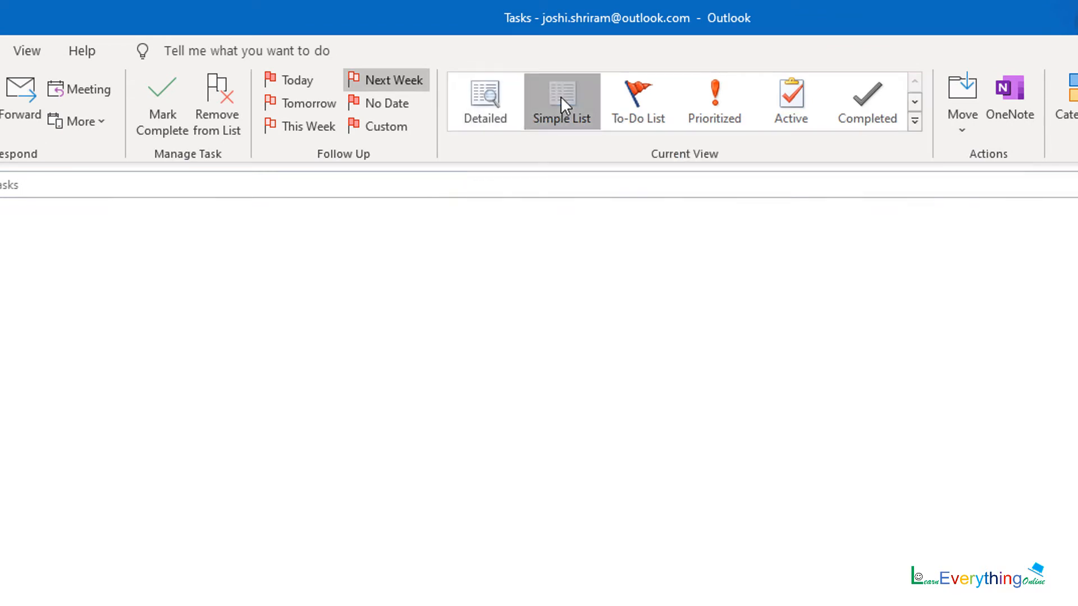
pyautogui.click(642, 96)
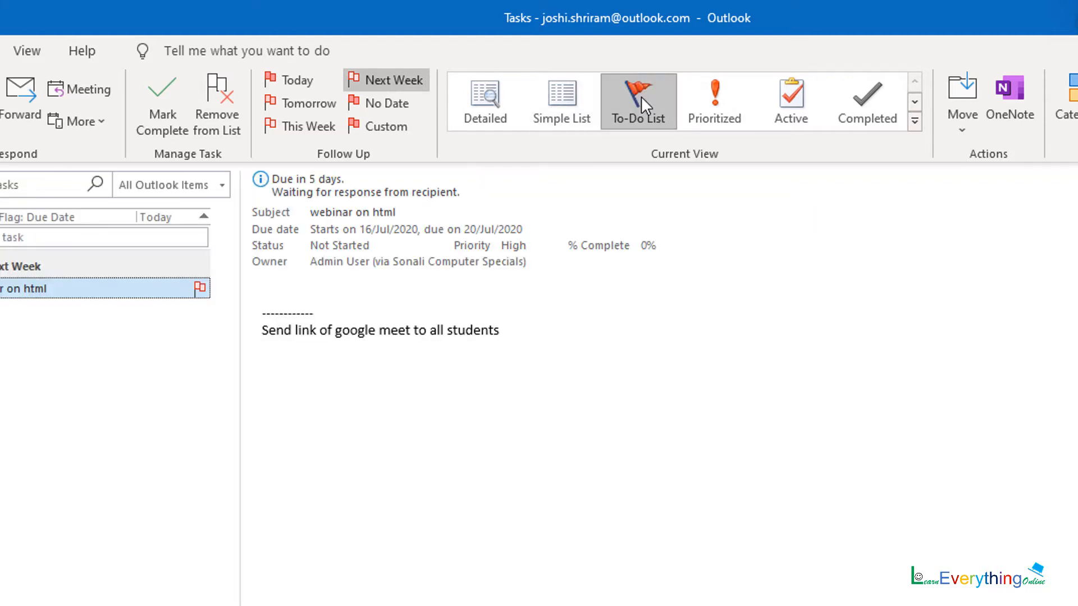
pyautogui.click(703, 92)
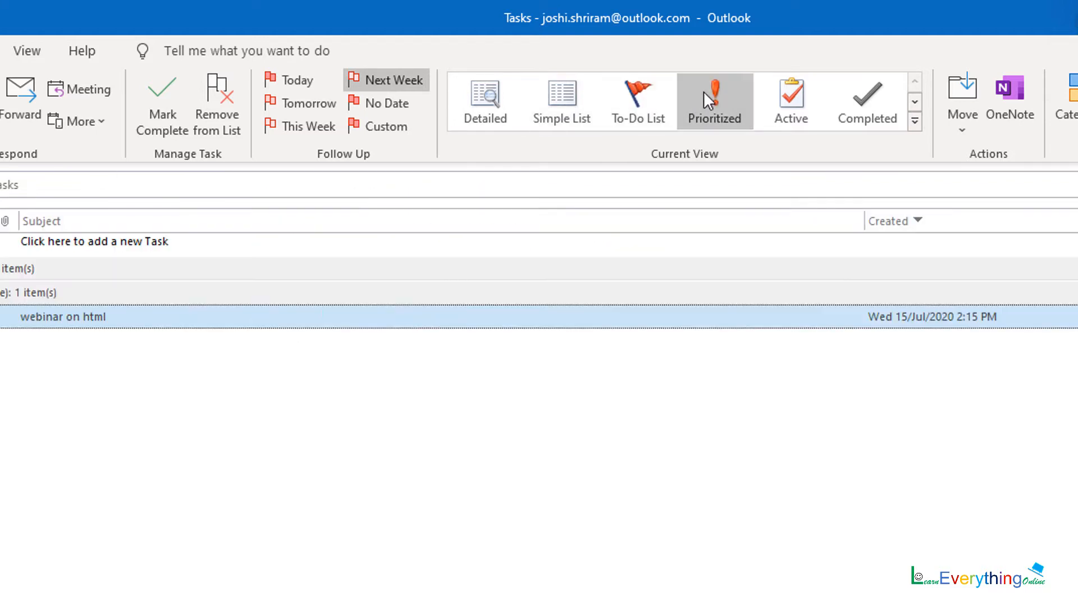
pyautogui.click(915, 121)
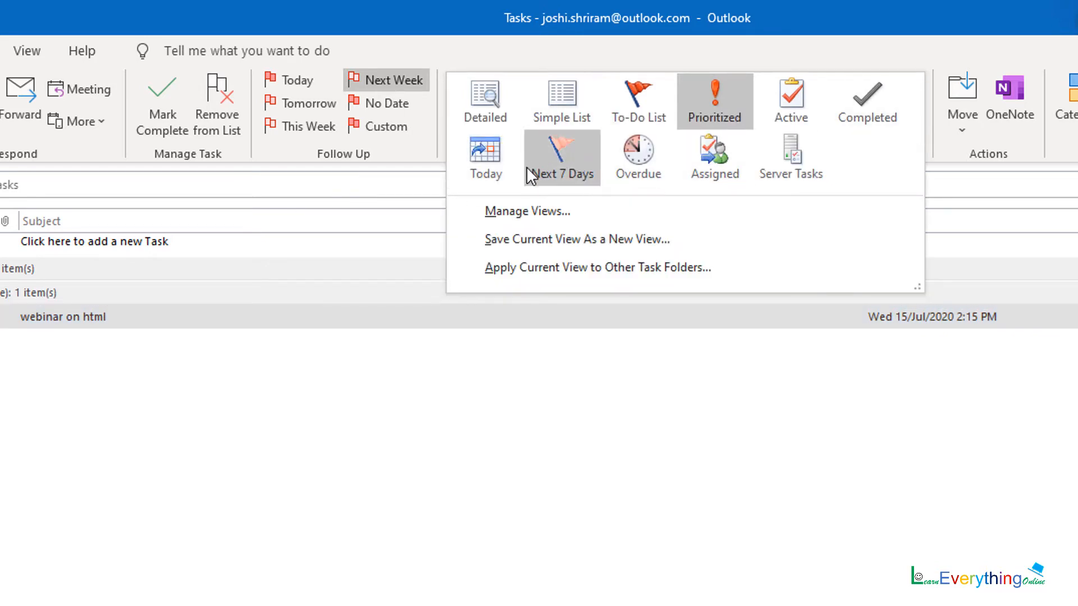
pyautogui.click(638, 157)
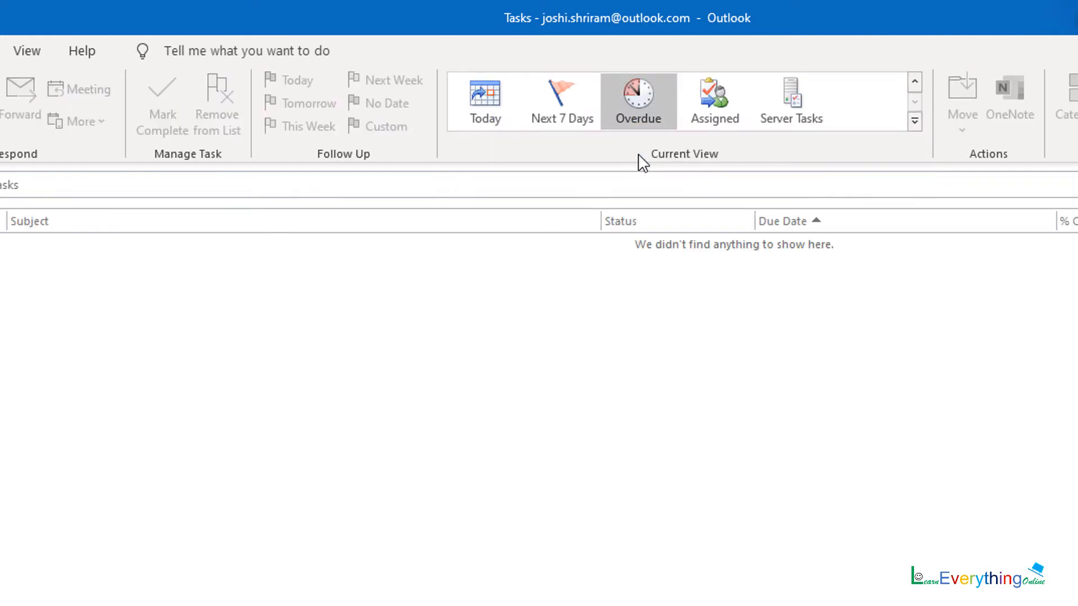
pyautogui.click(914, 121)
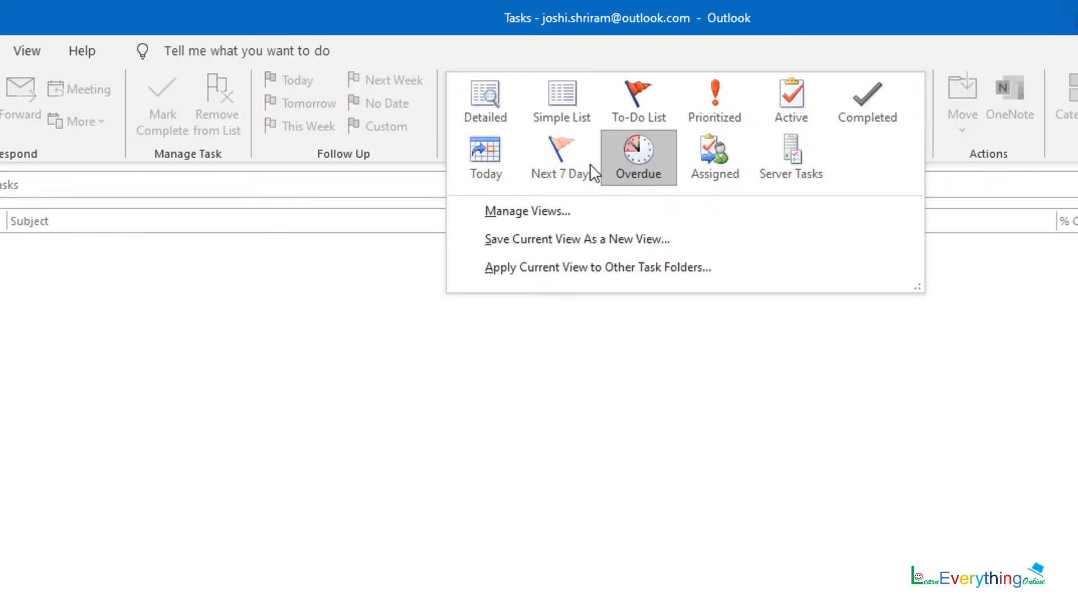
pyautogui.click(475, 158)
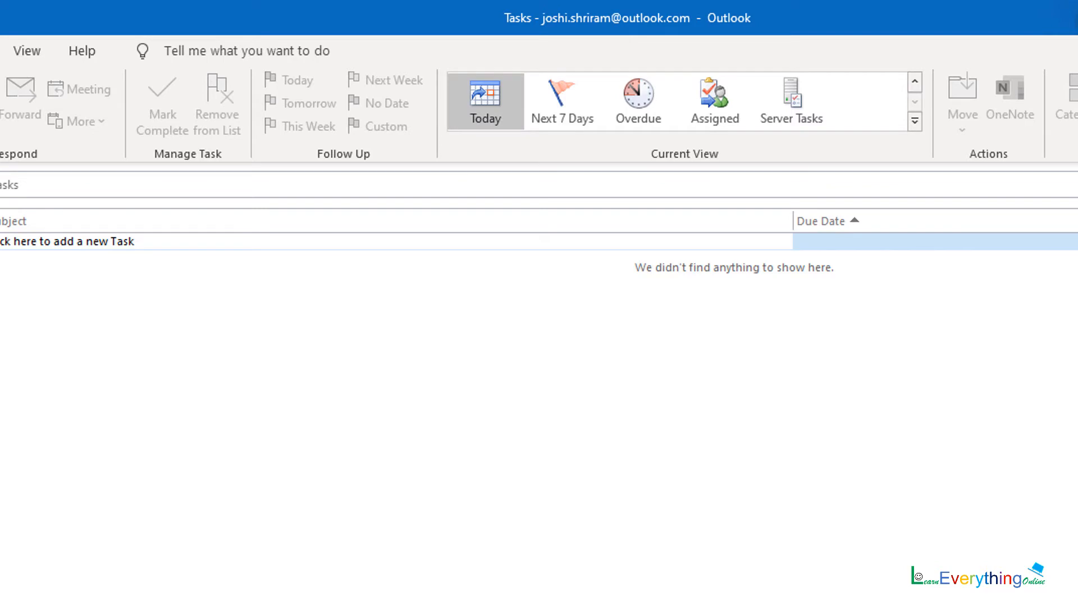
pyautogui.click(37, 581)
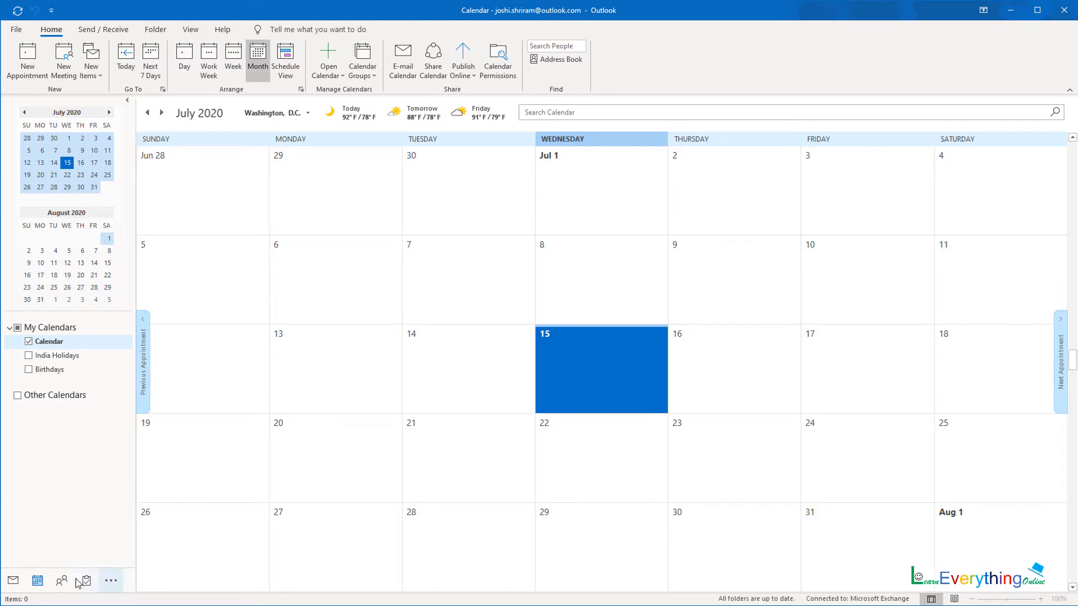
# - Open a new blank appointment from the calendar, defaulting to Wed 15 Jul 2020
pyautogui.moveTo(38, 584)
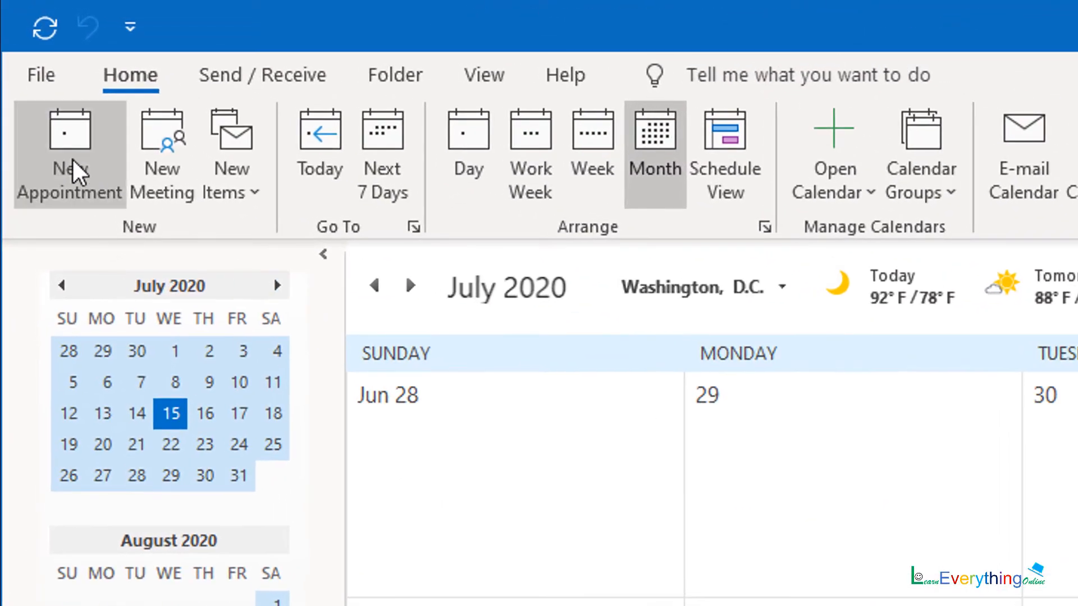
pyautogui.click(28, 62)
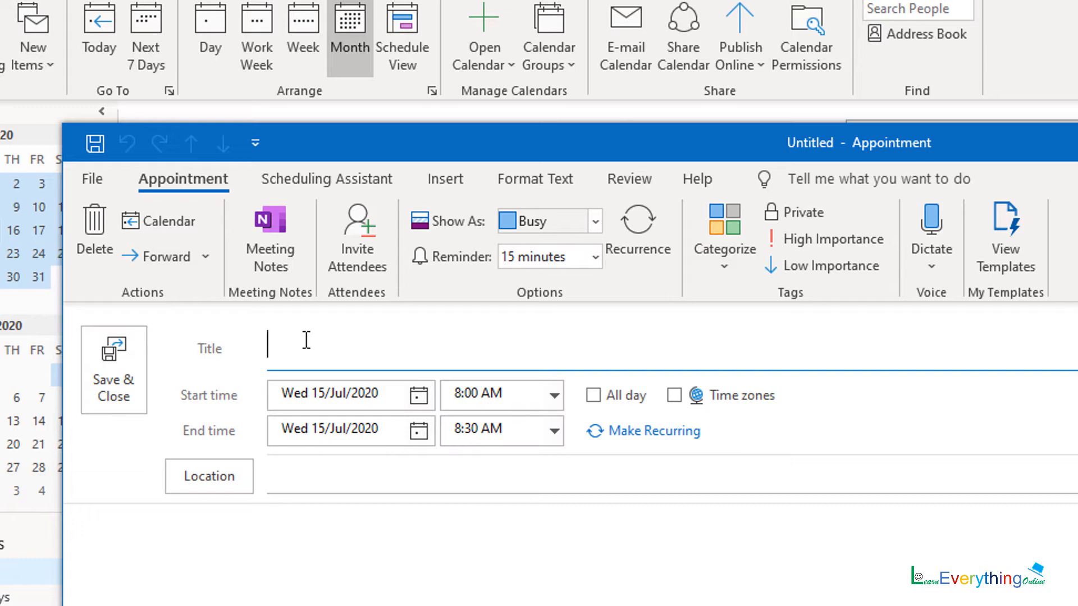
# - Title the appointment 'create quiz' and date it Sat 18 July 2020
pyautogui.write('create quiz')
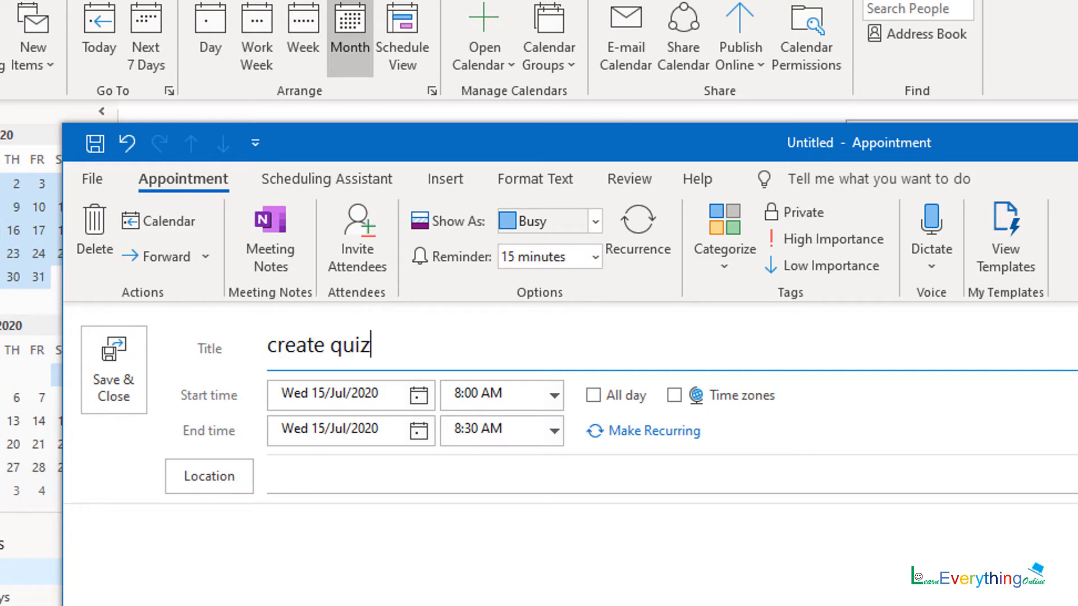
pyautogui.click(421, 396)
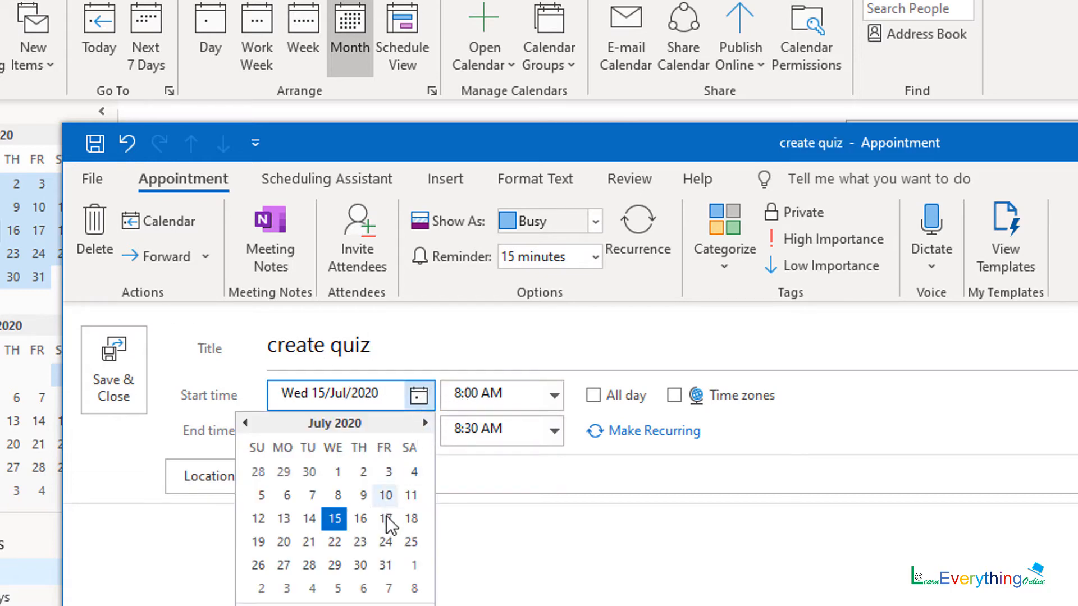
pyautogui.click(410, 521)
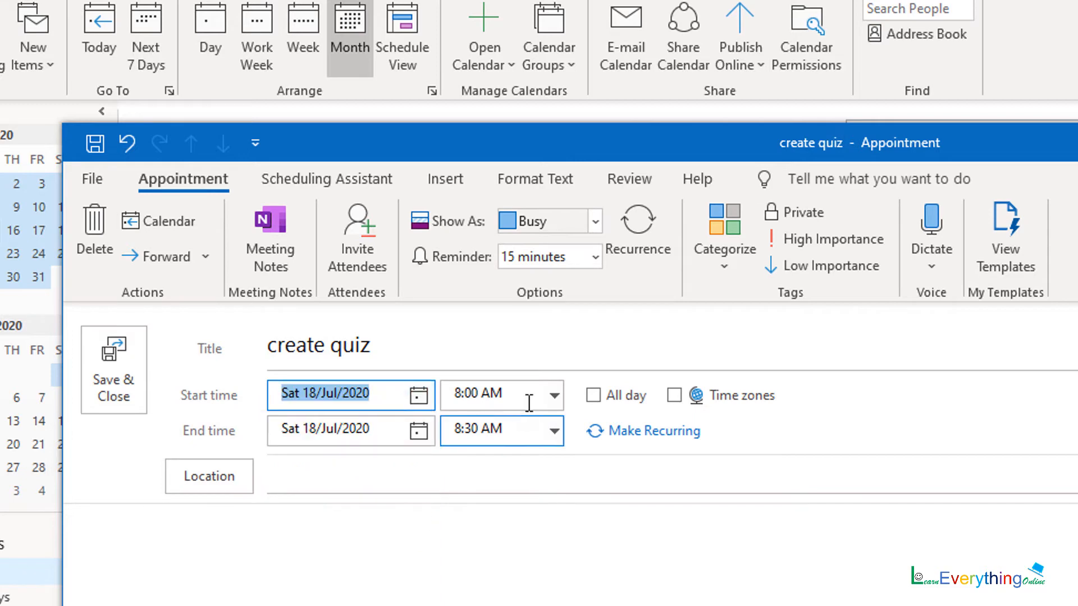
# - Set the appointment to start at 5:00 PM, ending at 5:30 PM
pyautogui.click(553, 396)
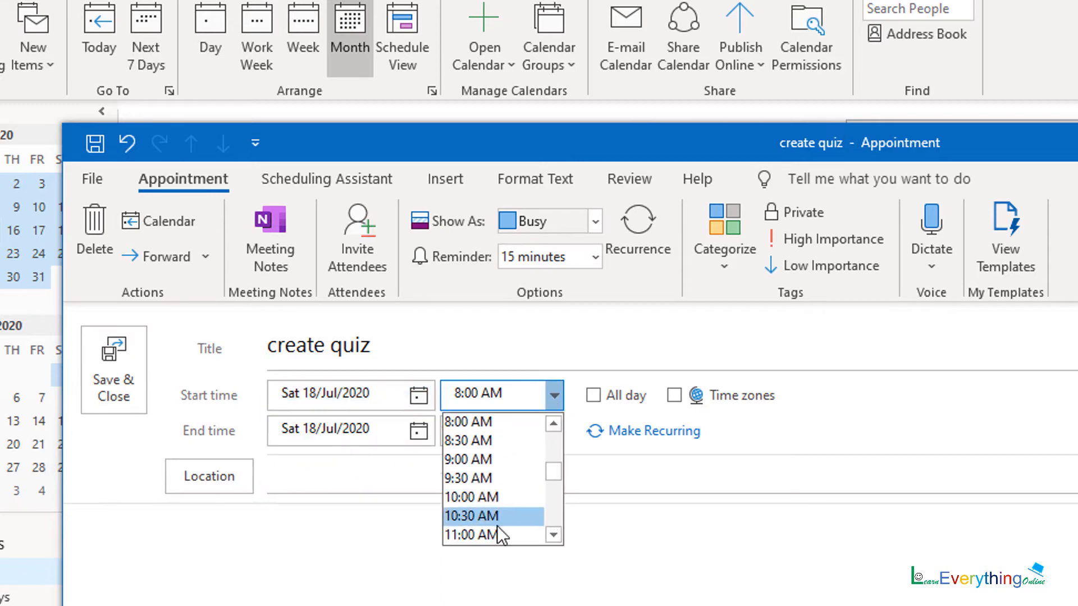
pyautogui.click(552, 526)
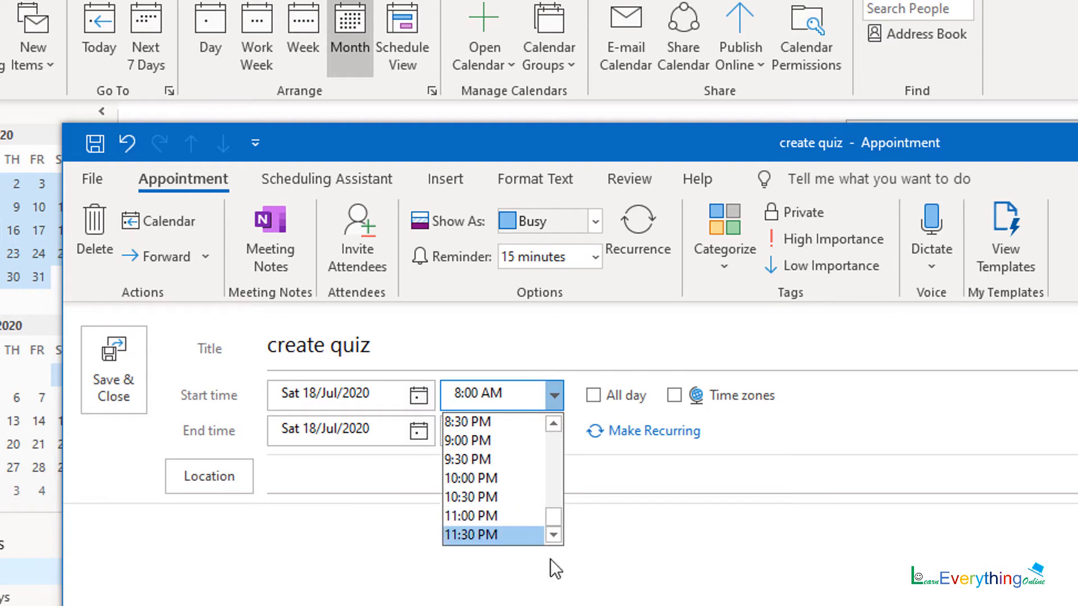
pyautogui.moveTo(552, 512); pyautogui.dragTo(547, 459)
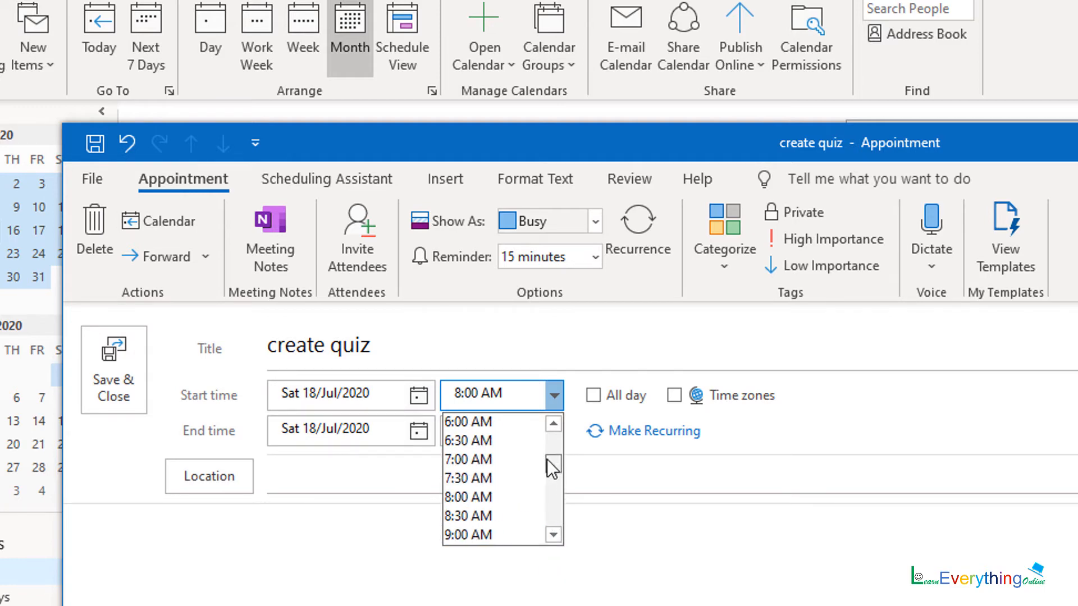
pyautogui.click(554, 423)
pyautogui.click(554, 422)
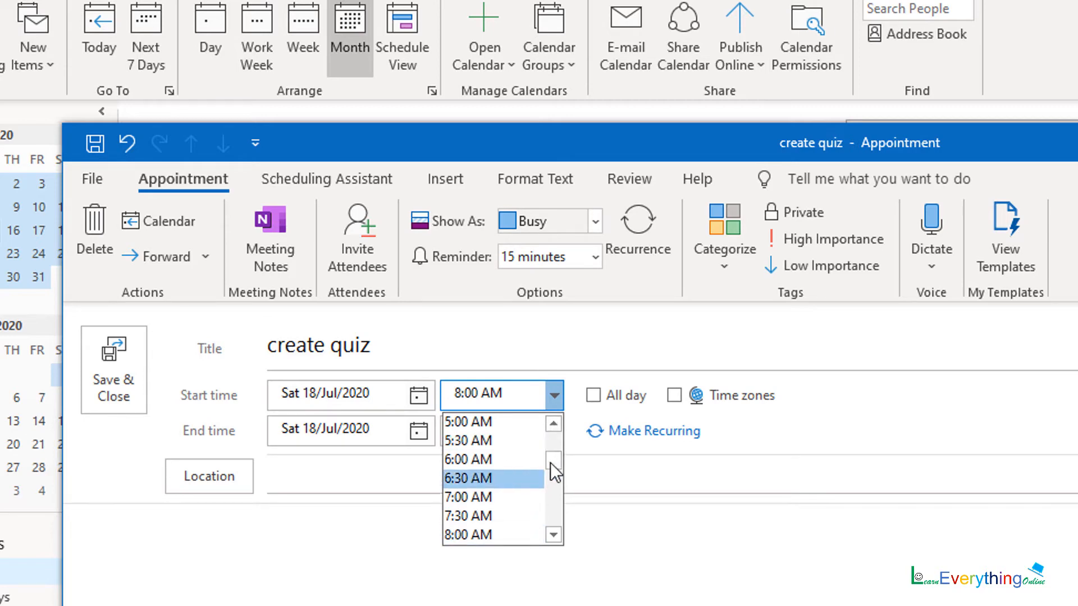
pyautogui.moveTo(550, 459); pyautogui.dragTo(556, 500)
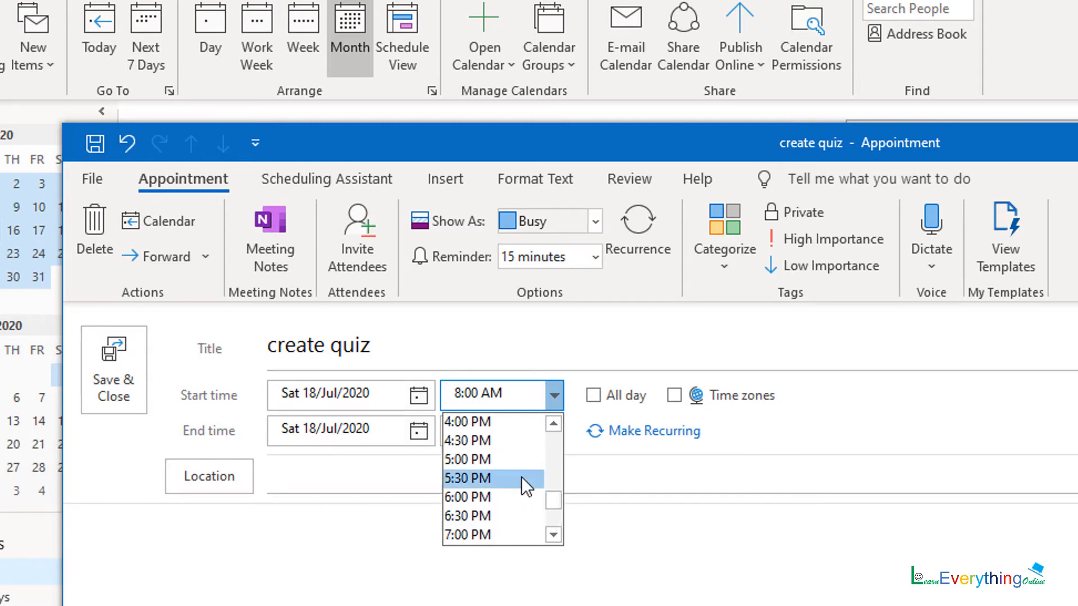
pyautogui.click(503, 459)
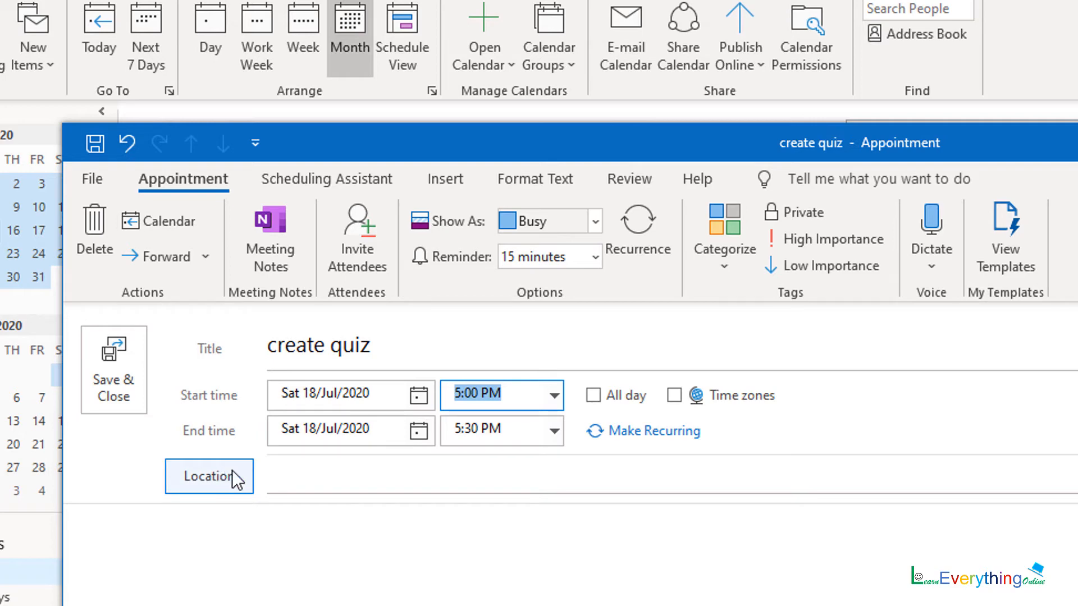
# - Leave location empty and type 'create 2 question papers on google quiz' in the notes
pyautogui.click(216, 544)
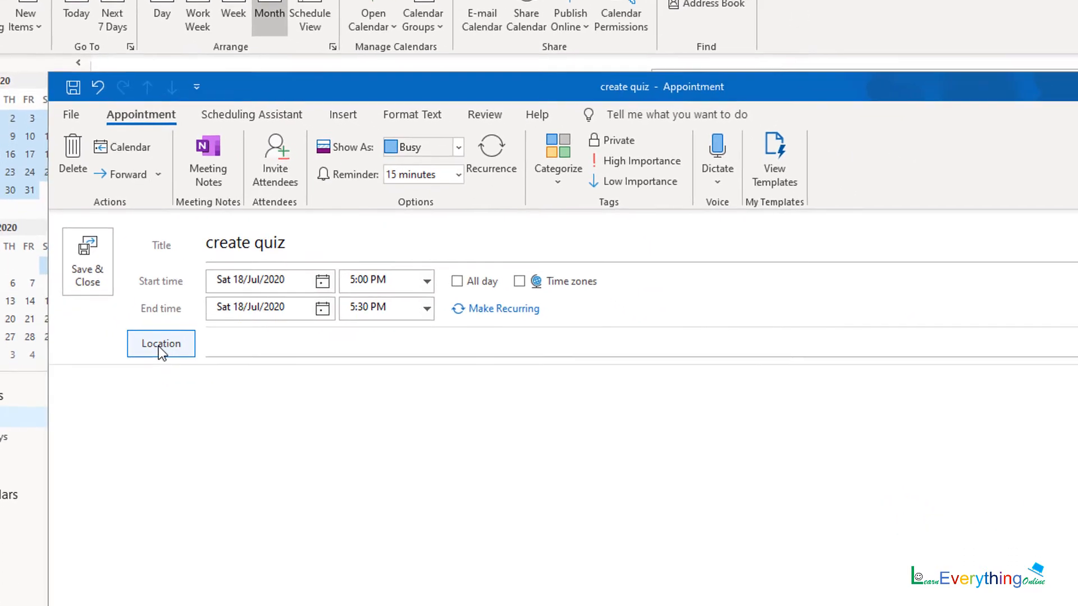
pyautogui.click(159, 345)
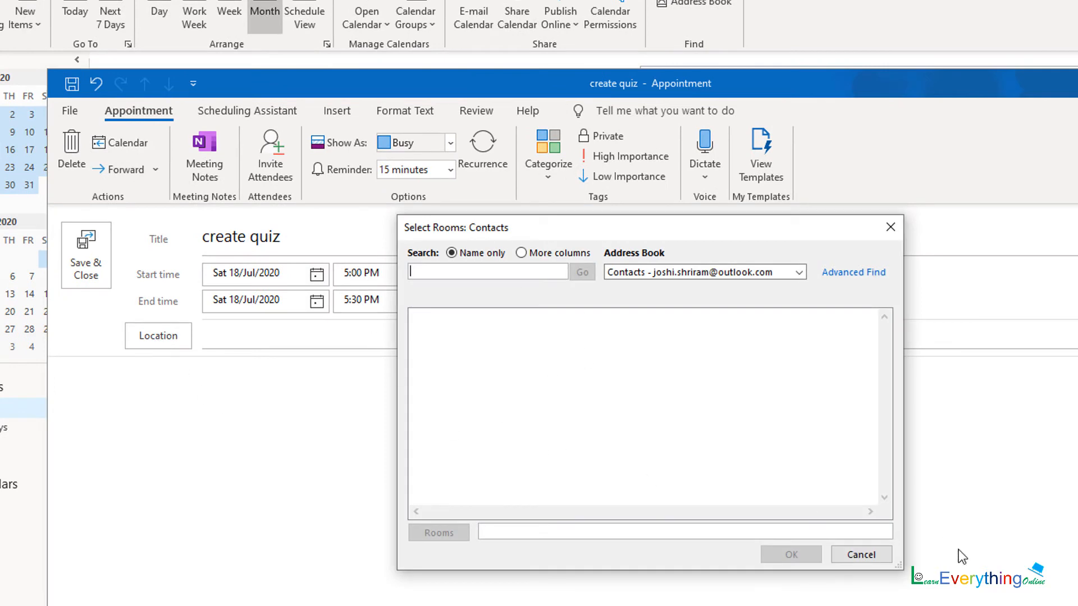
pyautogui.click(860, 555)
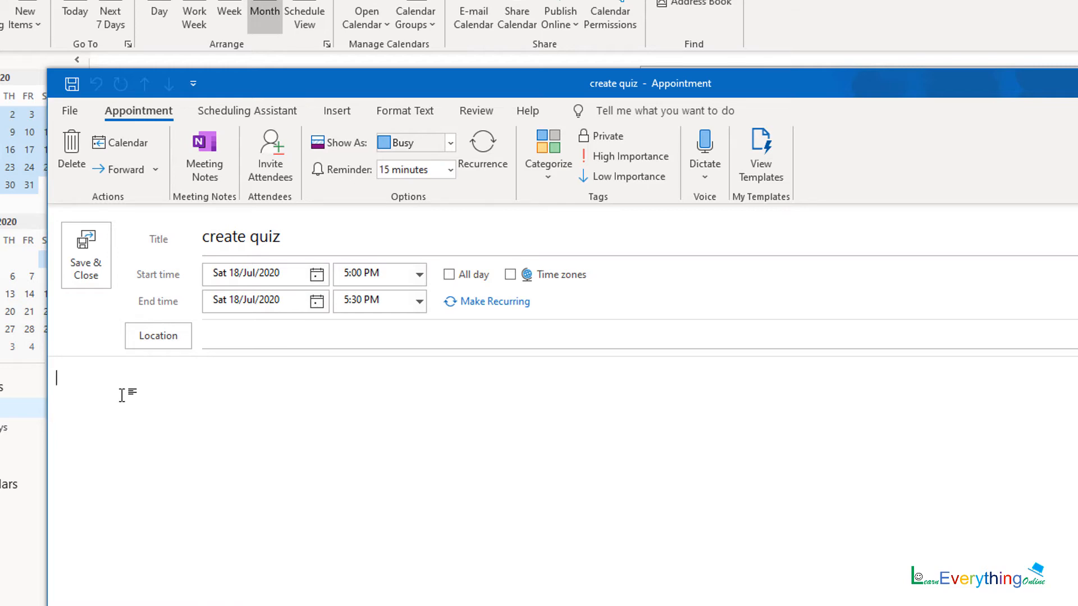
pyautogui.write('creat')
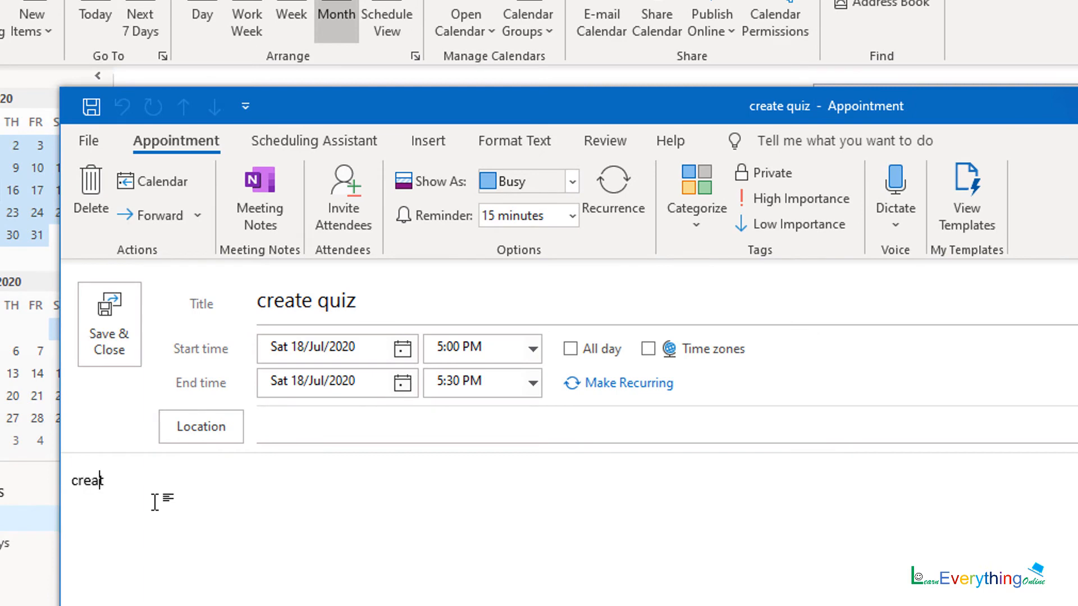
pyautogui.write('e 2 ')
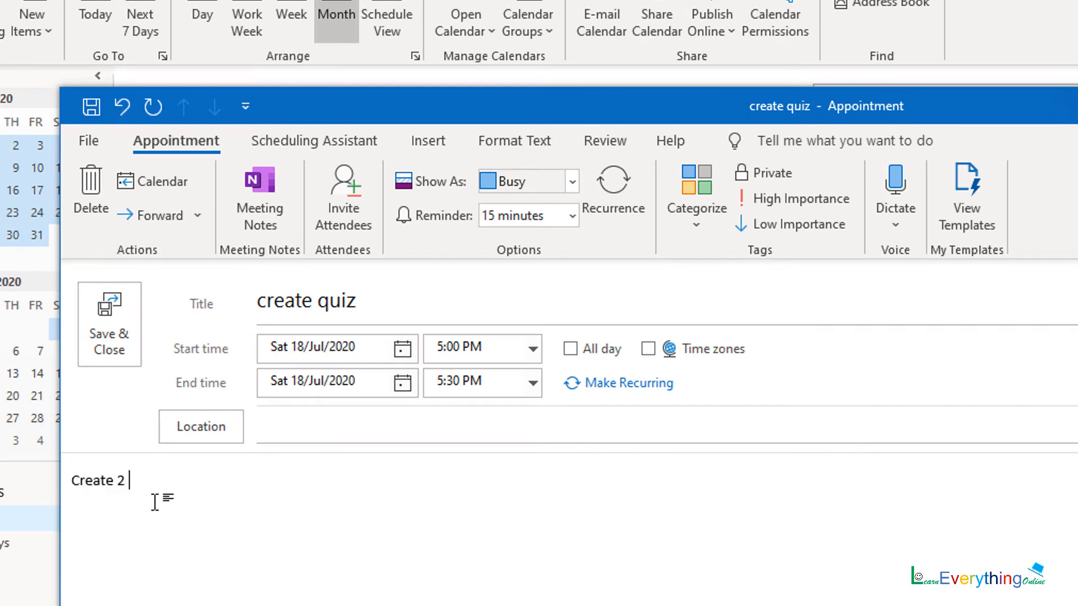
pyautogui.write('question papers on ')
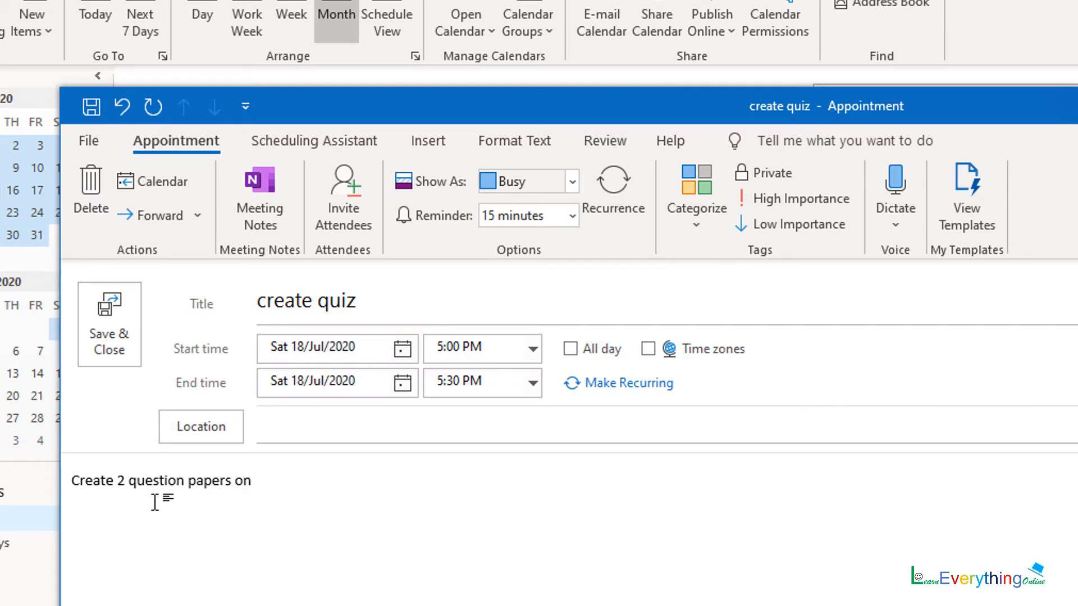
pyautogui.write('google quiz')
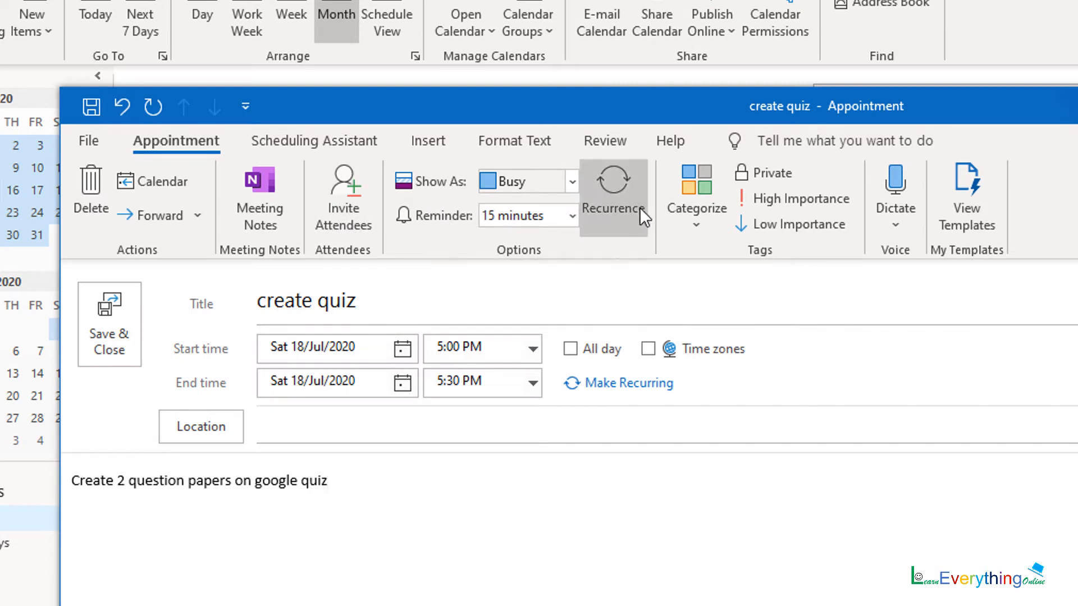
# - Save and close the create quiz appointment without assigning a category
pyautogui.click(696, 223)
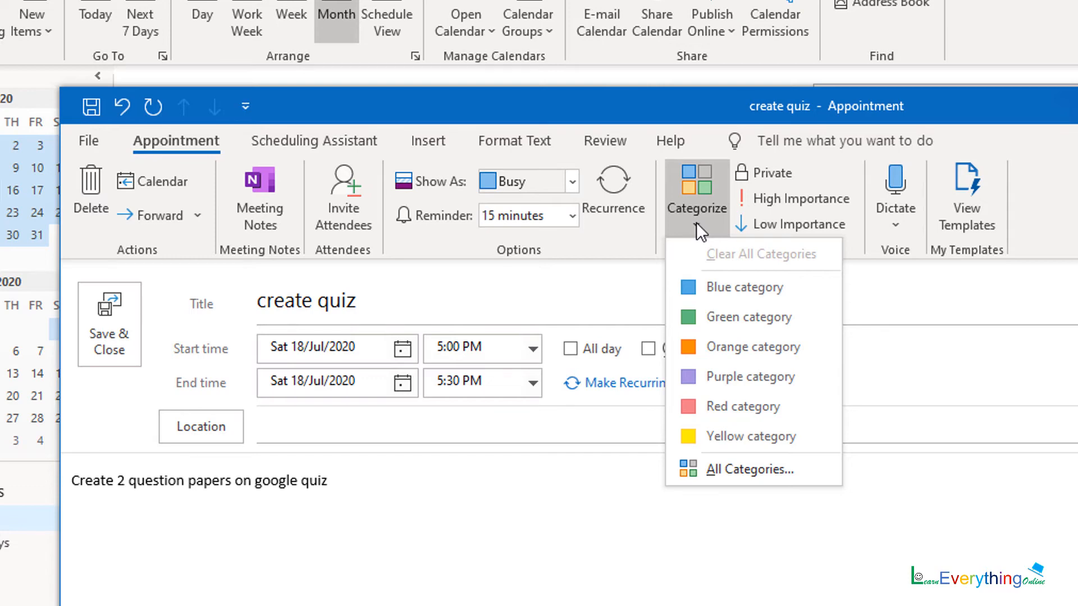
pyautogui.click(696, 222)
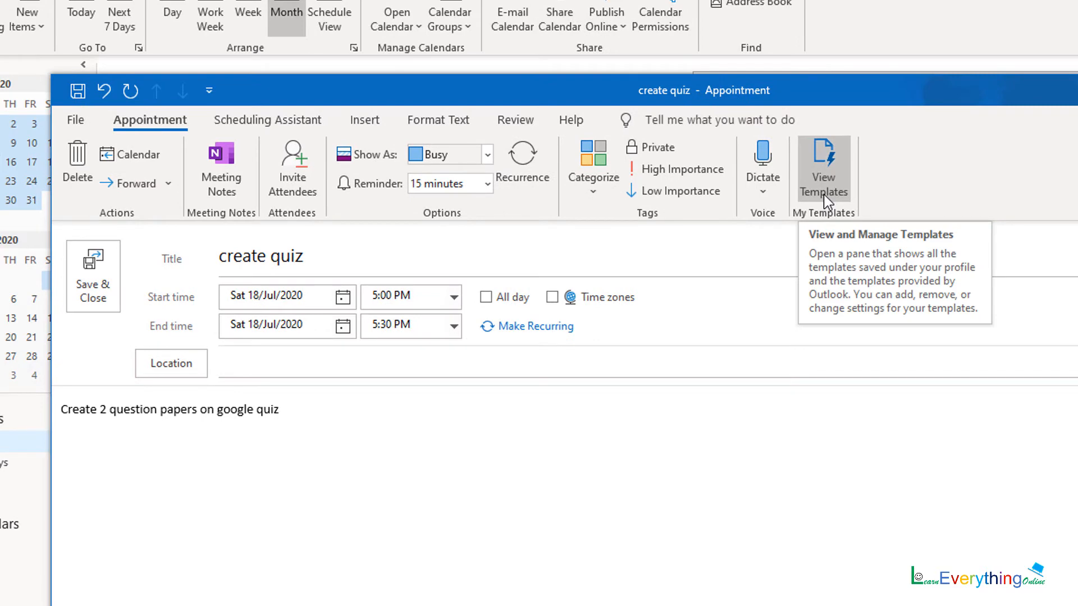
pyautogui.click(100, 291)
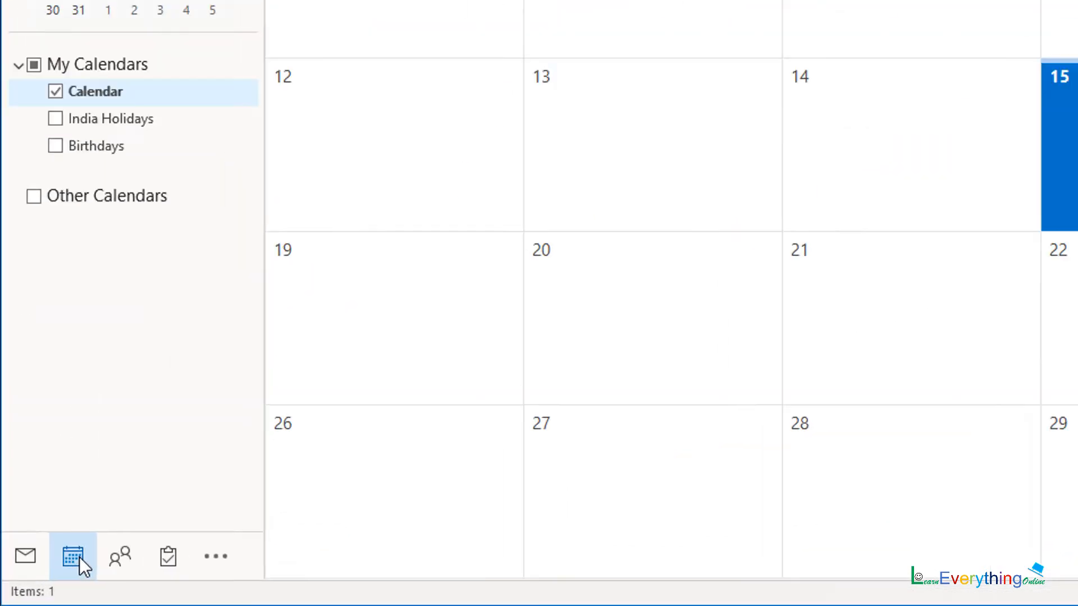
# - In People, start a new contact and enter the person's full name and mobile number
pyautogui.click(121, 558)
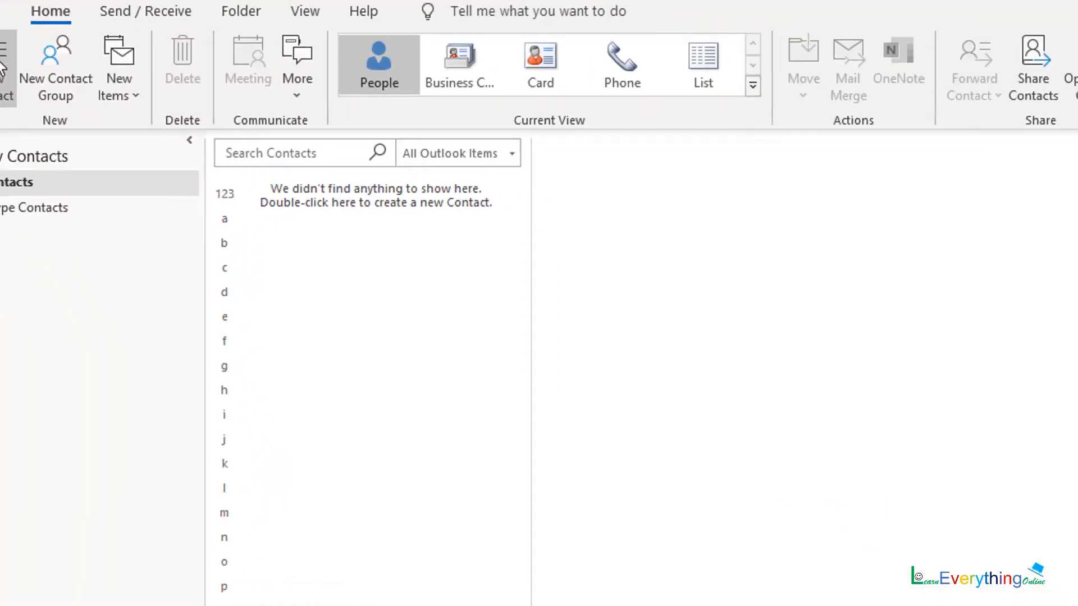
pyautogui.click(3, 69)
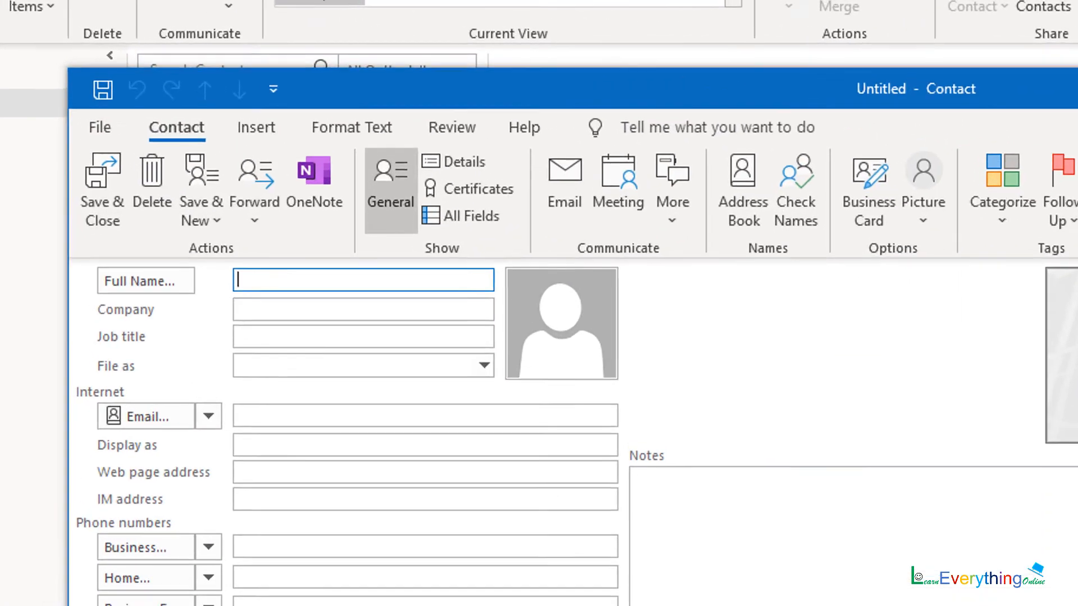
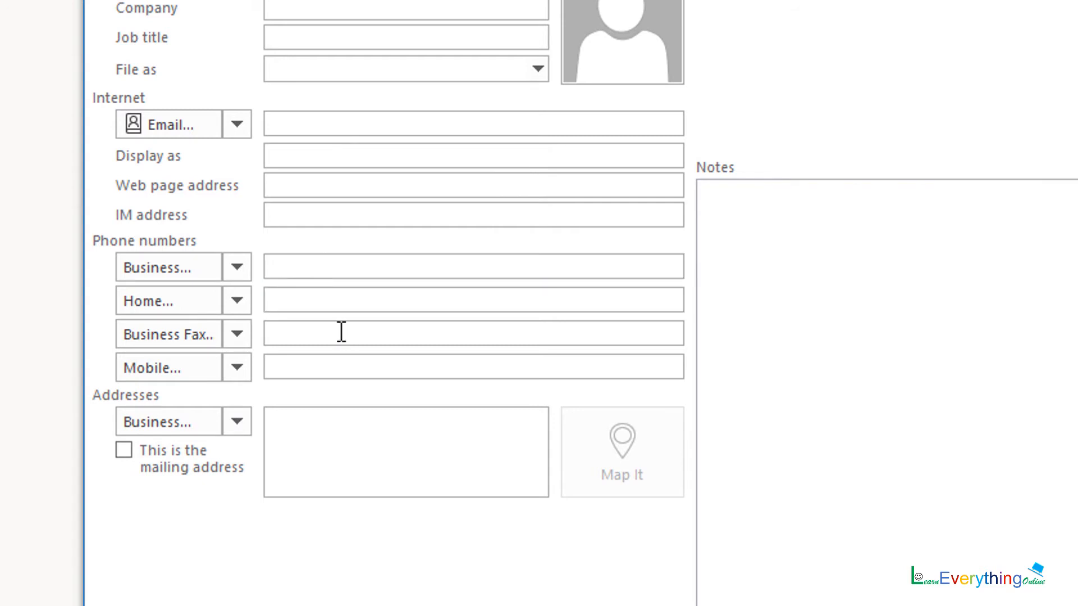
pyautogui.click(342, 368)
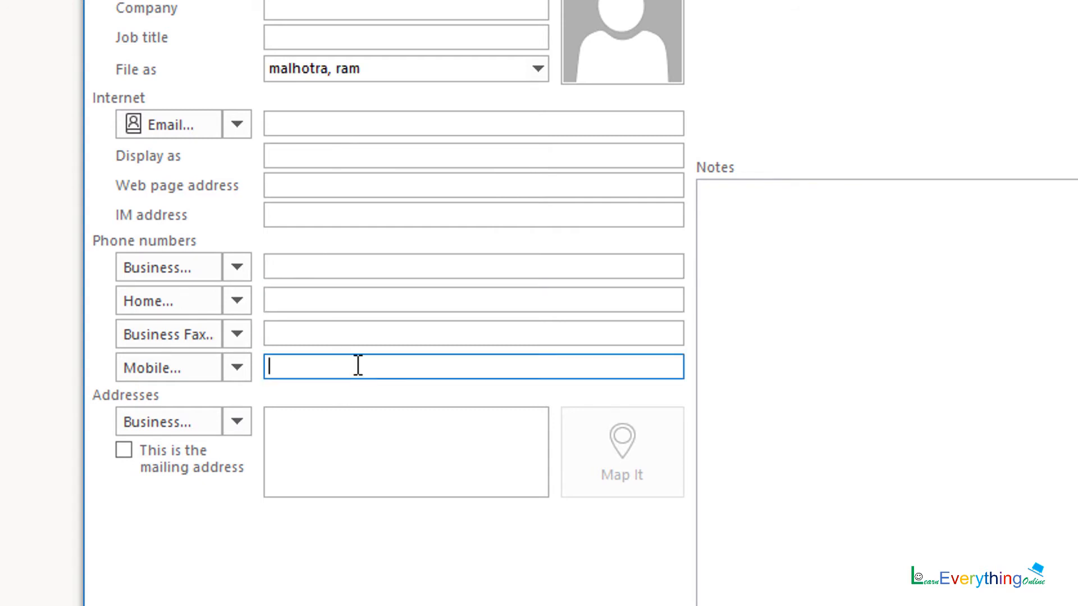
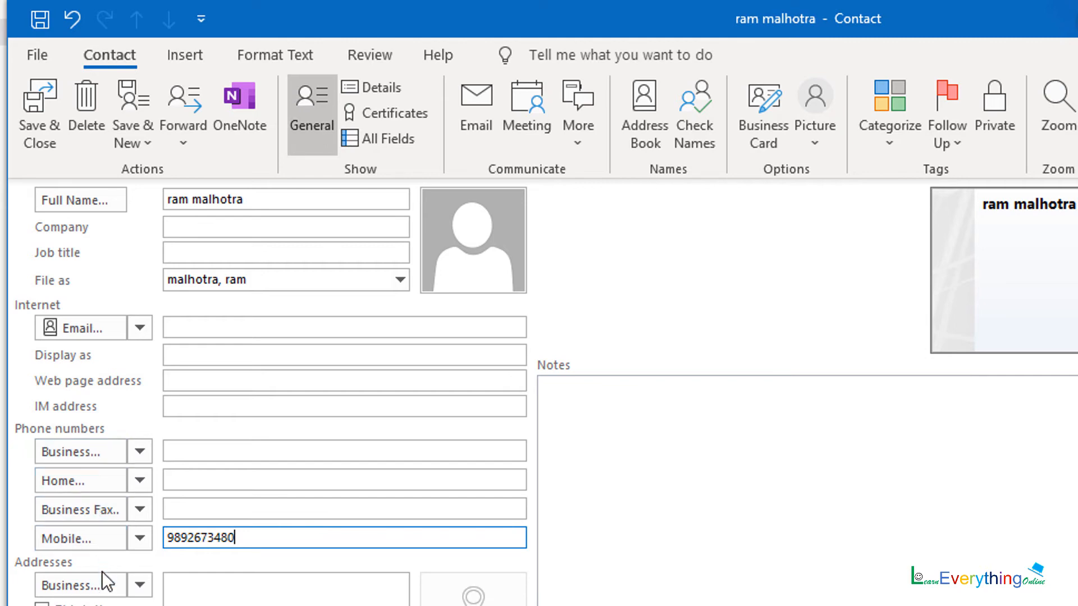
# - Dismiss the Check Address dialog without an address and save the contact
pyautogui.click(112, 585)
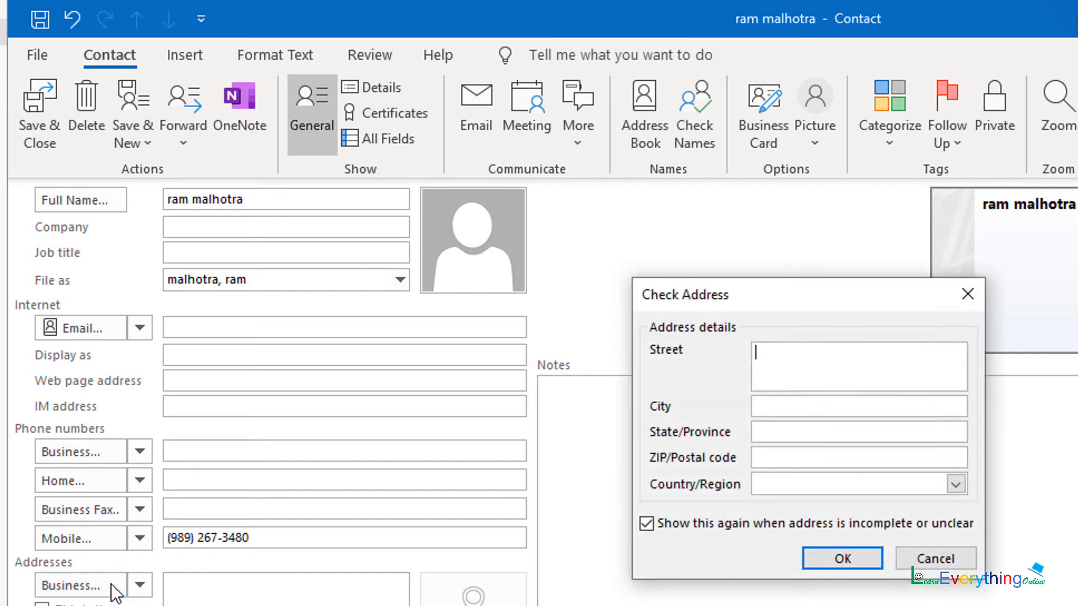
pyautogui.click(933, 559)
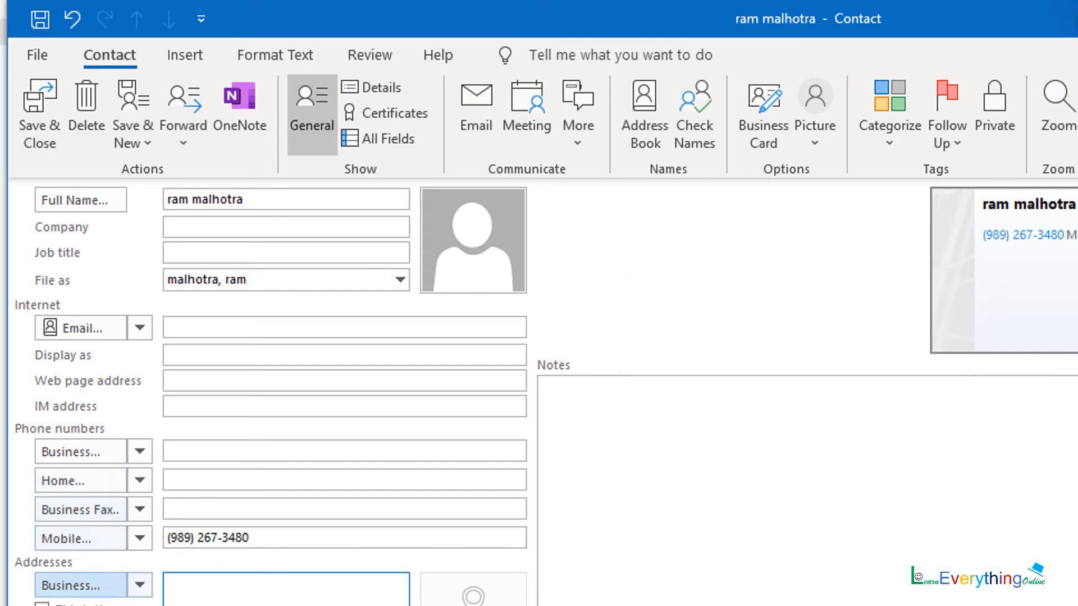
pyautogui.click(140, 586)
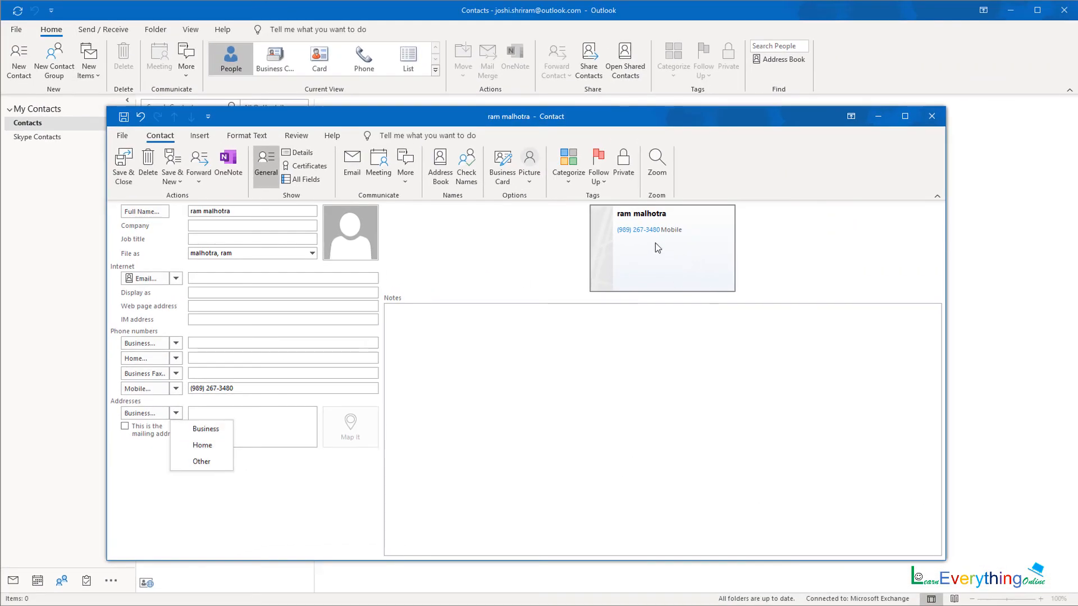
pyautogui.click(656, 245)
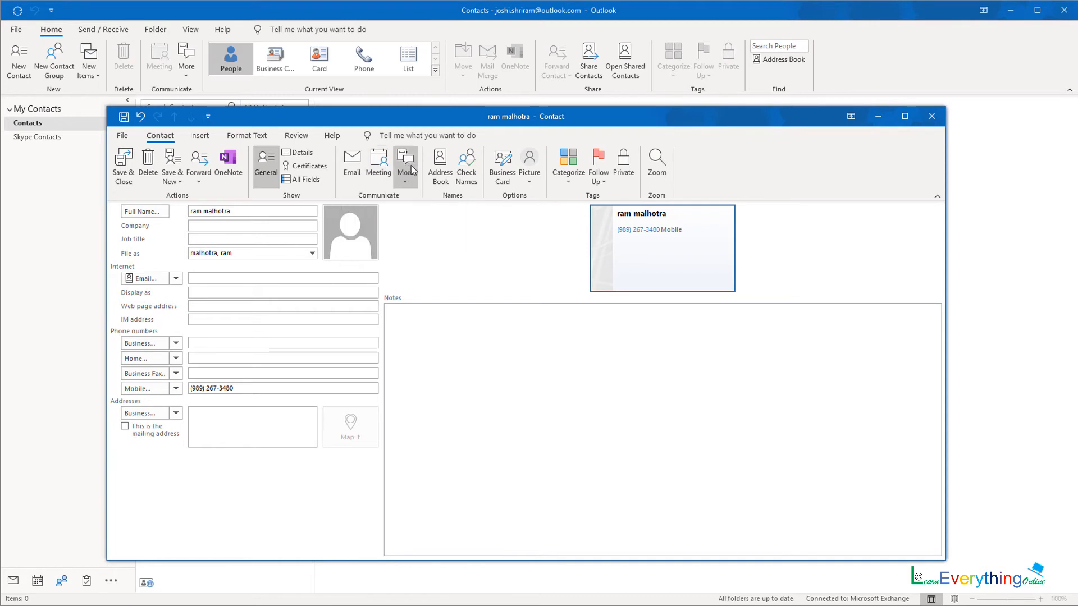
pyautogui.click(123, 175)
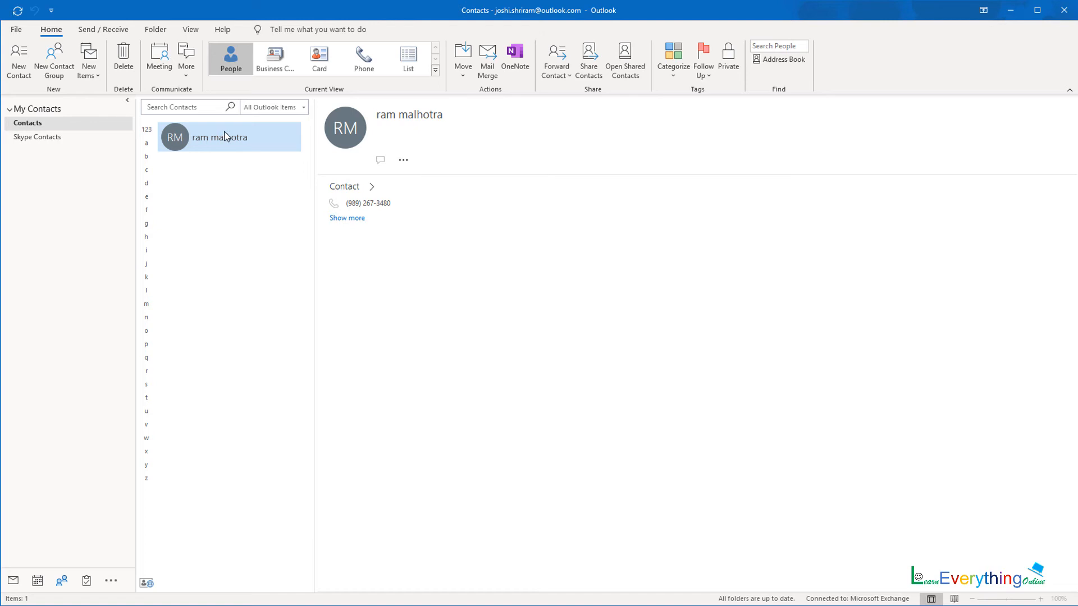
# - Switch the Contacts Current View to Business Card
pyautogui.click(436, 70)
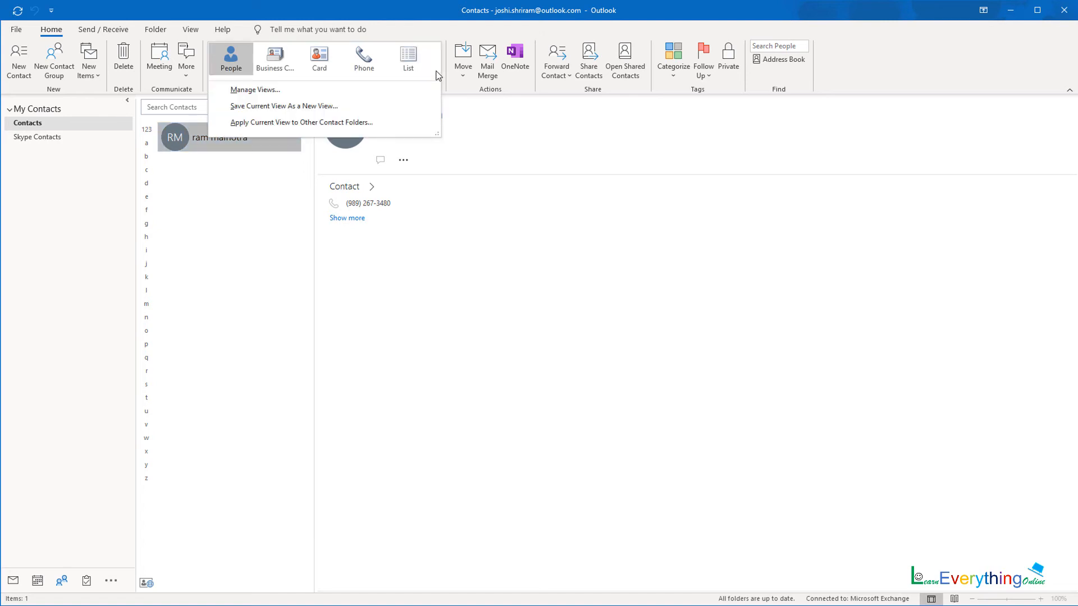
pyautogui.click(272, 56)
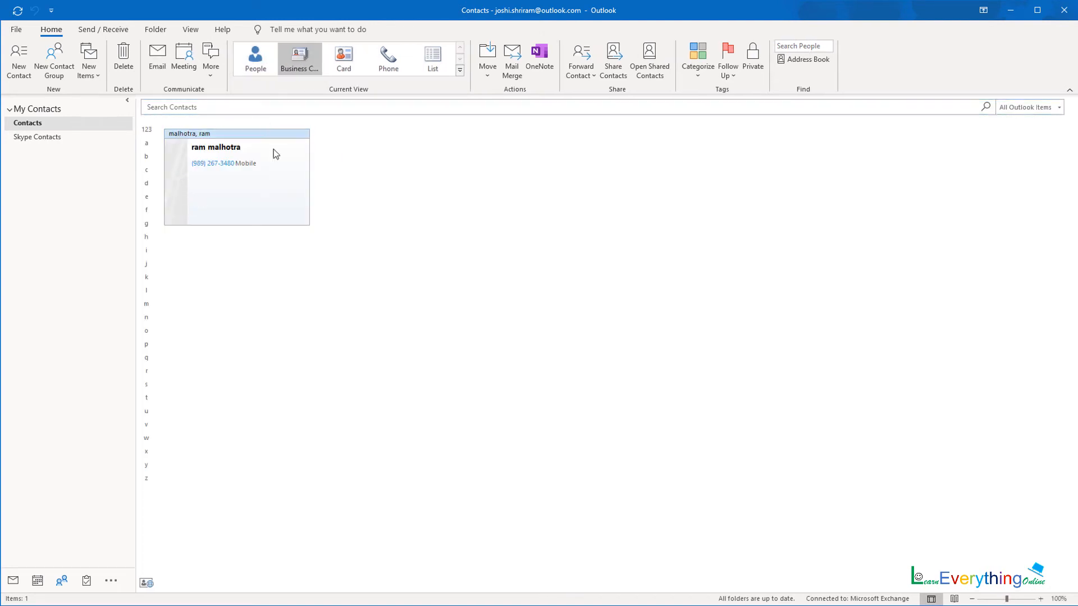
# - Rename the Orange category to 'sales' from the contact's Categorize menu
pyautogui.rightClick(257, 198)
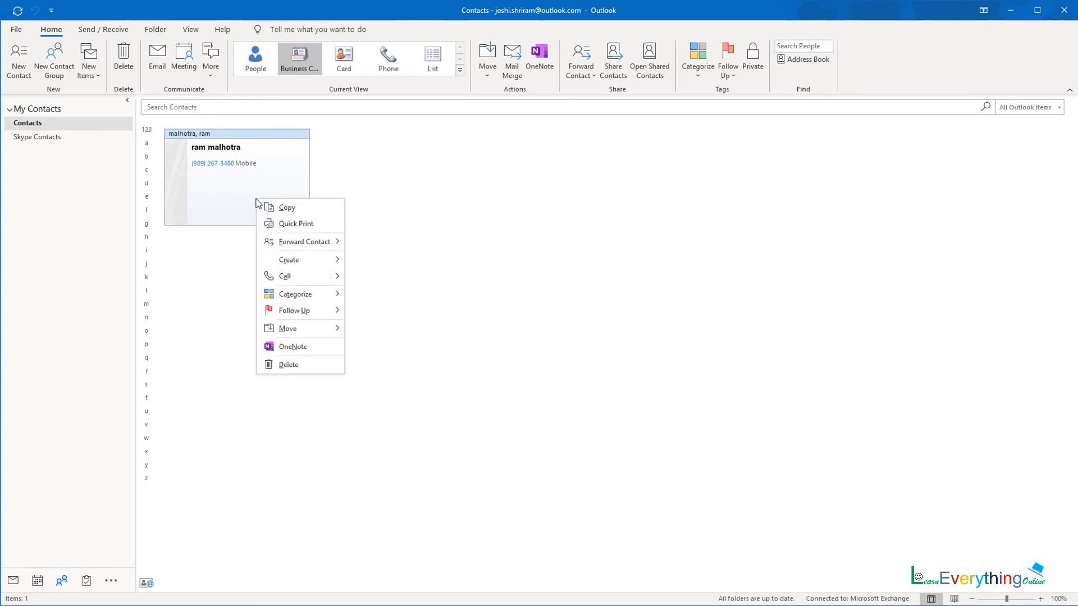
pyautogui.moveTo(293, 335)
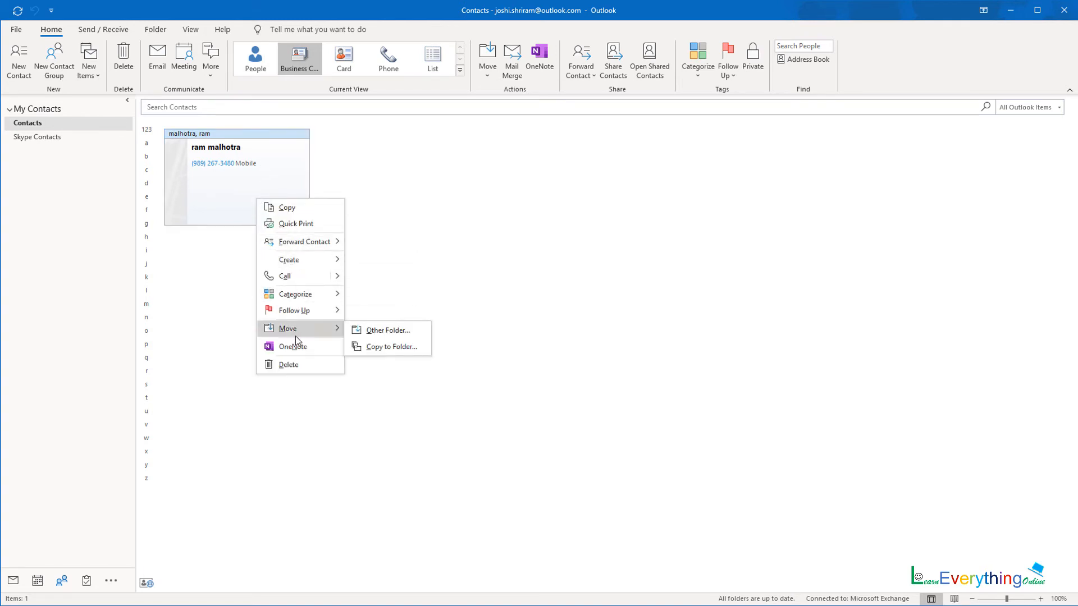
pyautogui.moveTo(307, 293)
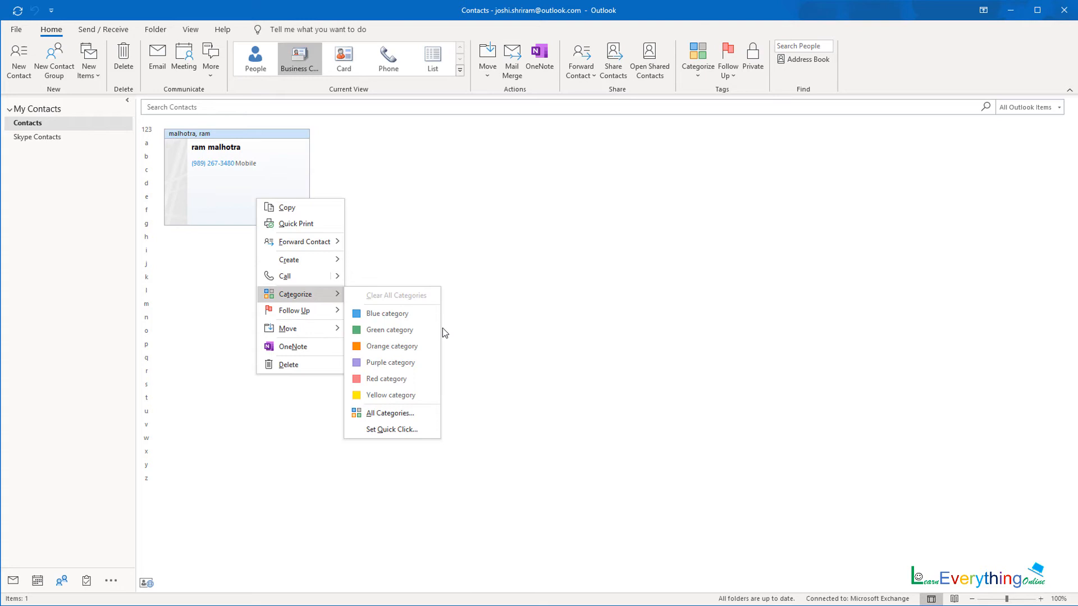
pyautogui.click(402, 345)
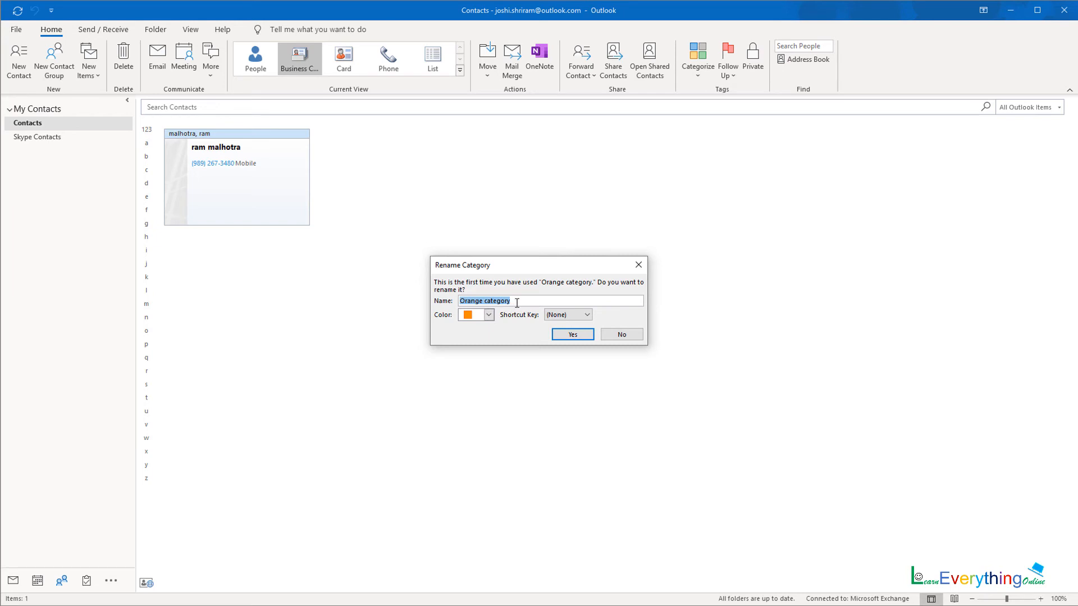
pyautogui.write('b')
pyautogui.press('BackSpace')
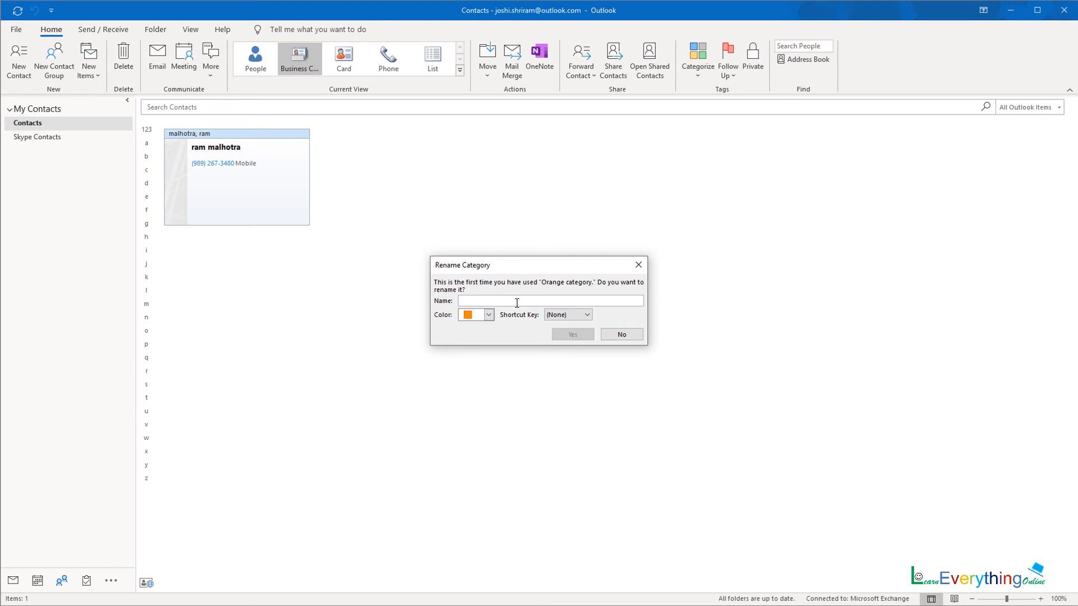
pyautogui.write('sale')
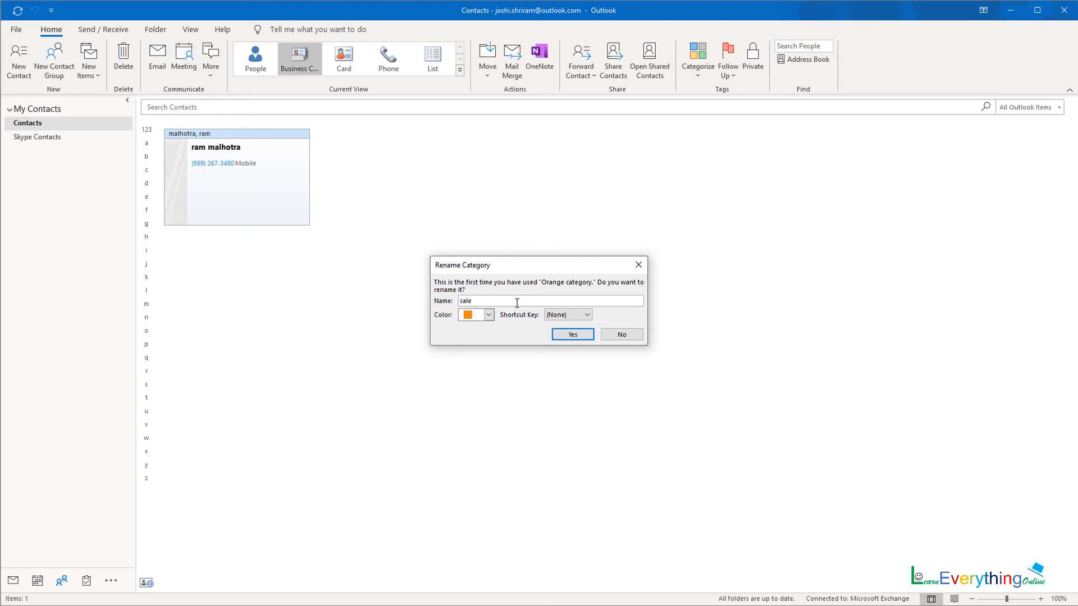
pyautogui.write('s')
pyautogui.click(573, 334)
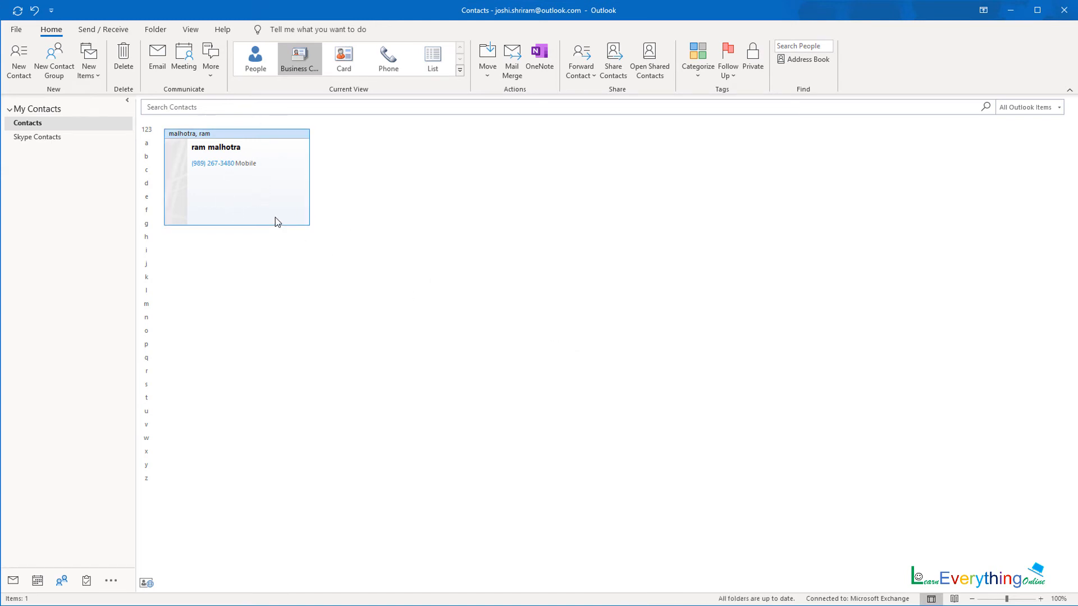
# - Apply the 'sales' category to the contact
pyautogui.click(697, 67)
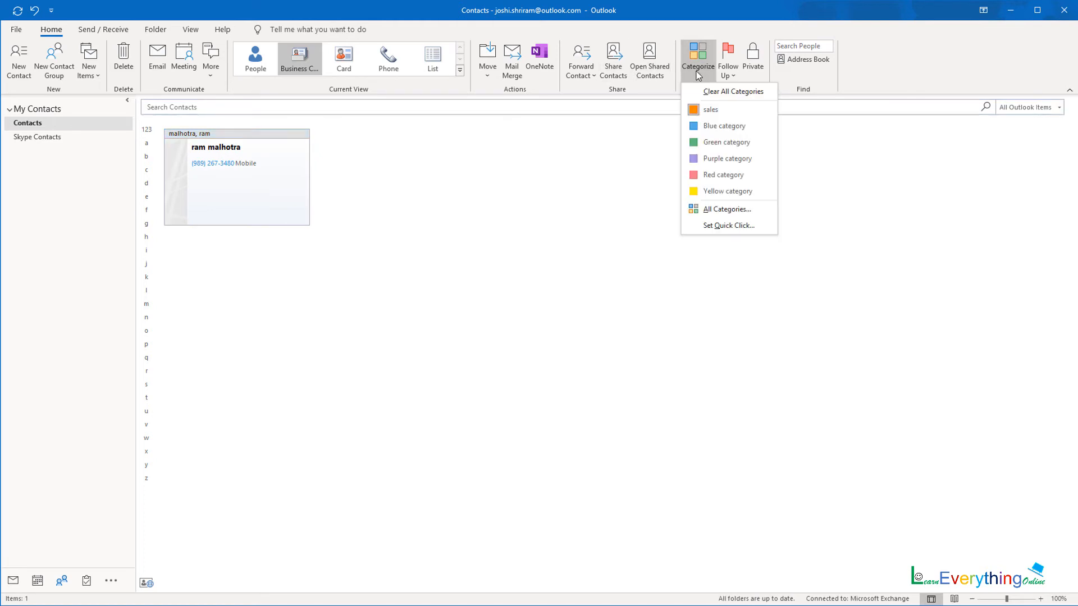
pyautogui.click(713, 111)
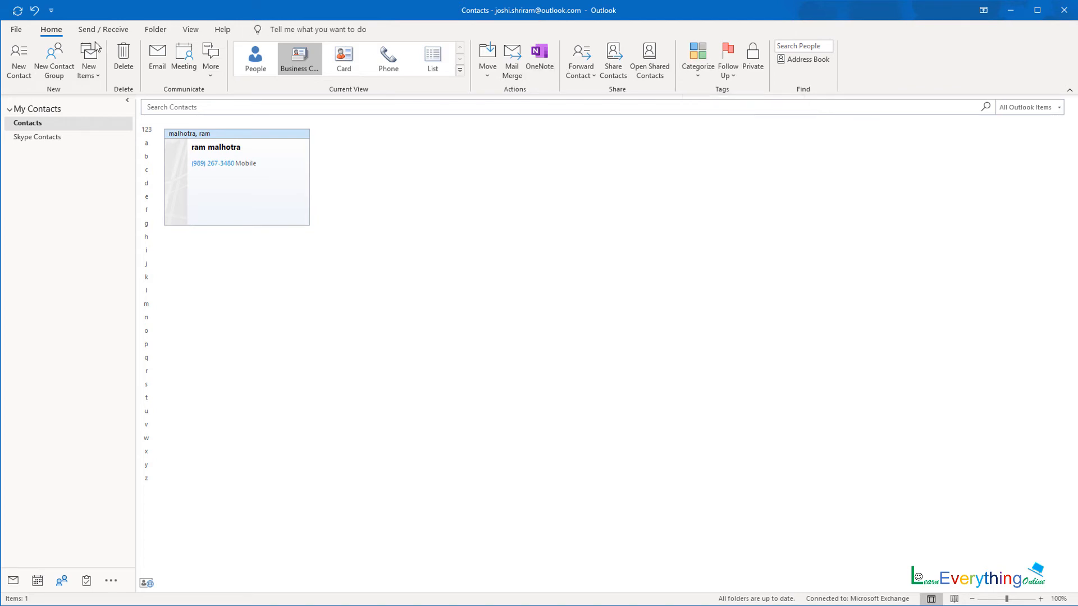
pyautogui.moveTo(62, 581)
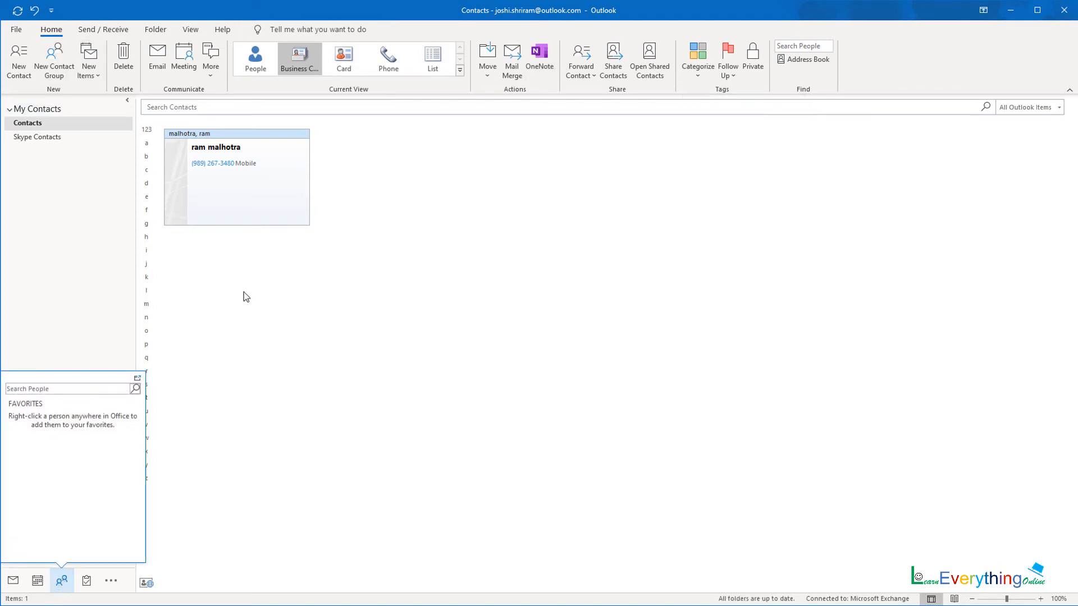
# - Move from Tasks to the Notes folder and start a new blank note
pyautogui.click(86, 581)
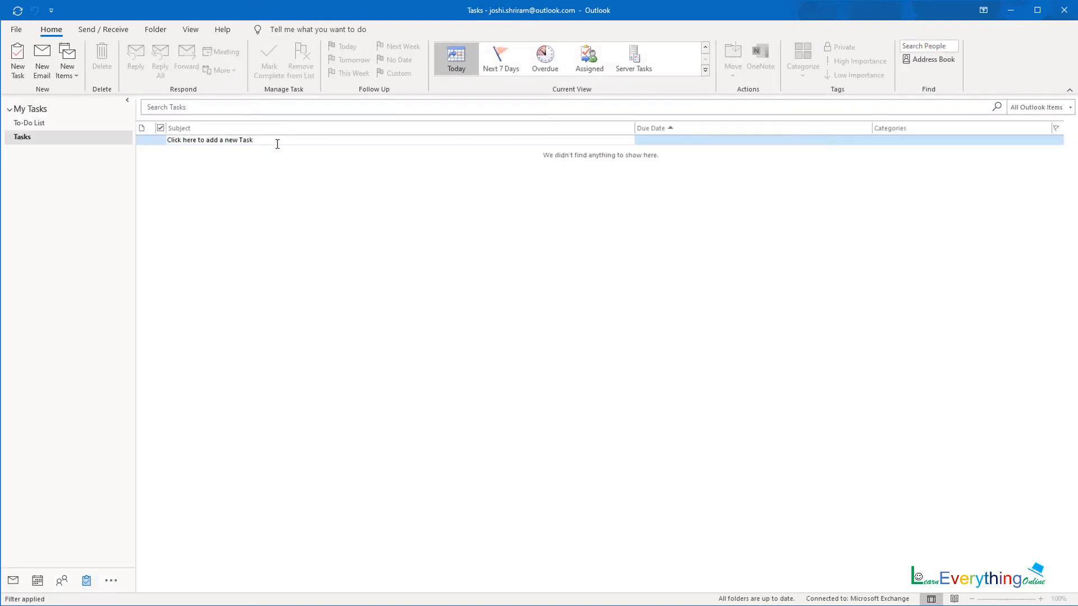
pyautogui.click(110, 581)
pyautogui.click(127, 542)
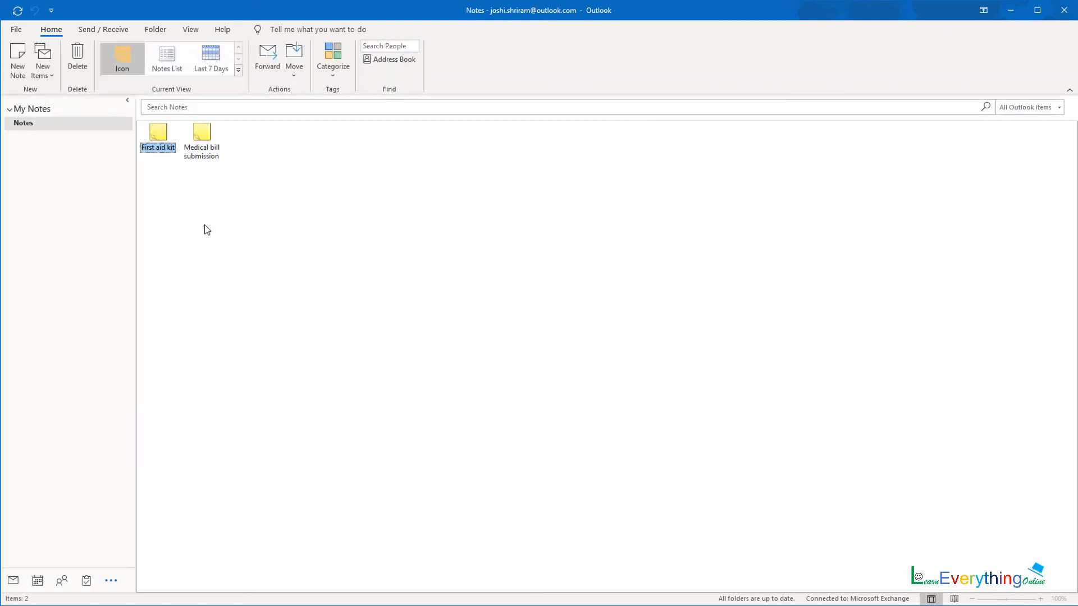
pyautogui.click(17, 59)
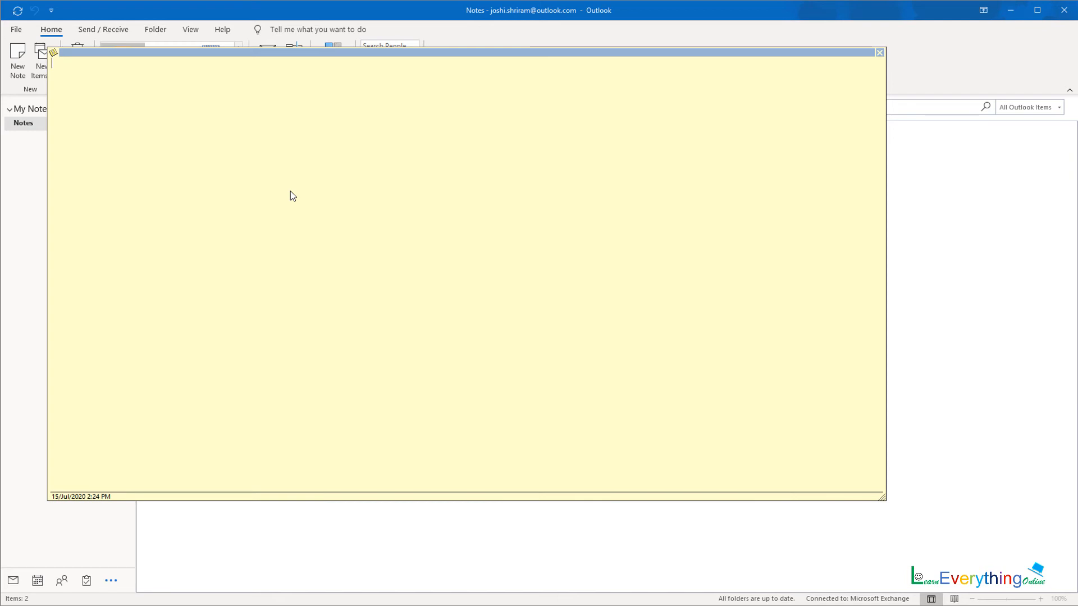
# - Write 'this work is pending: quiz prepration for html' in the note and minimize Outlook
pyautogui.write('this work is pe')
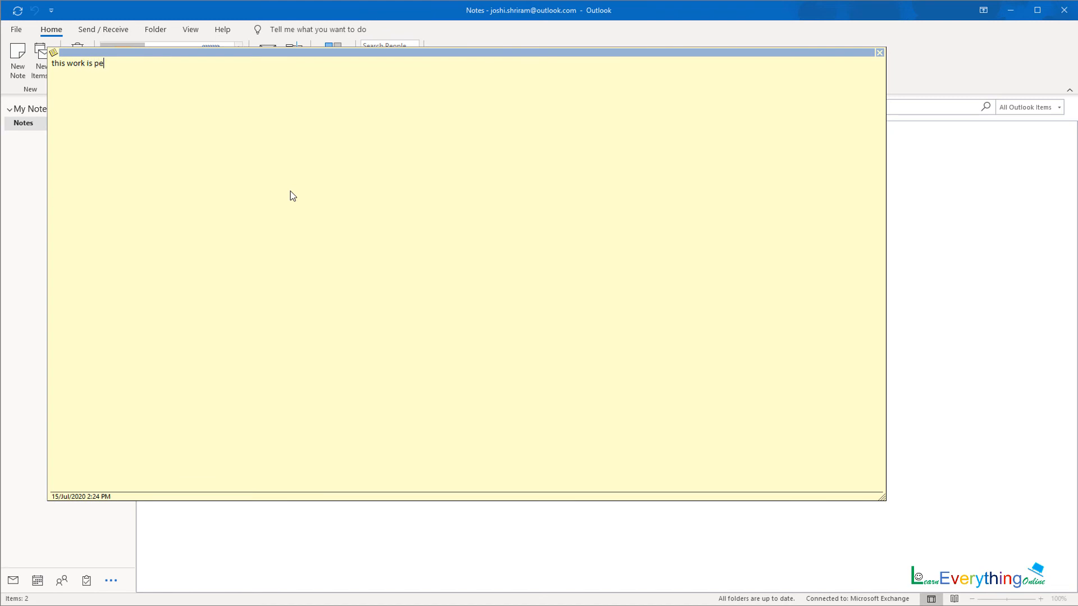
pyautogui.write('nd')
pyautogui.write('ing: ')
pyautogui.write('qu')
pyautogui.write('iz prepration on')
pyautogui.press('BackSpace')
pyautogui.press('BackSpace')
pyautogui.write('for hem')
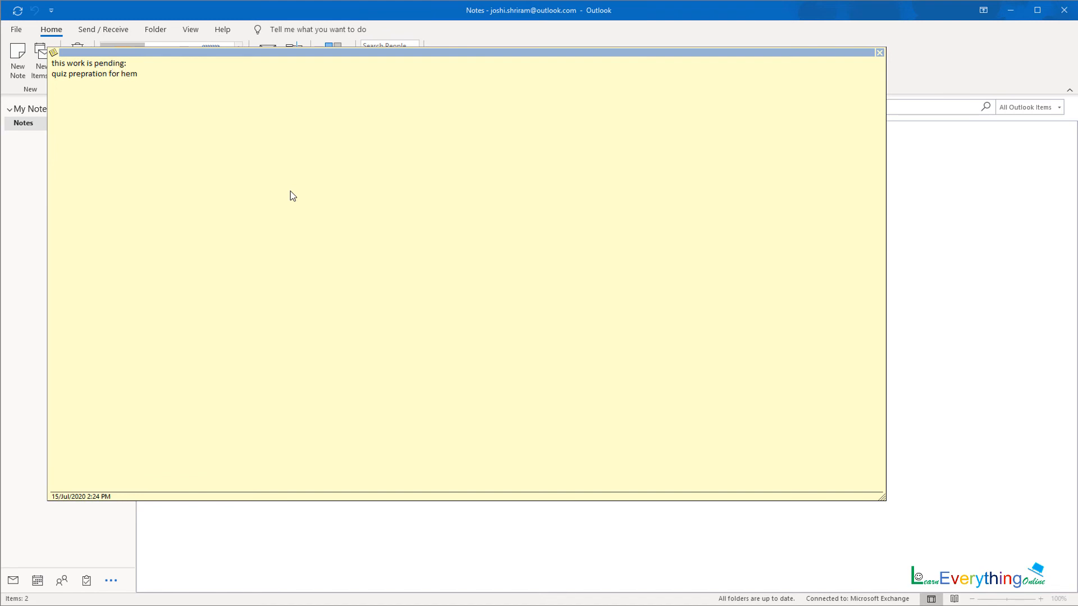
pyautogui.press('BackSpace')
pyautogui.press('BackSpace')
pyautogui.write('tml')
pyautogui.click(1016, 12)
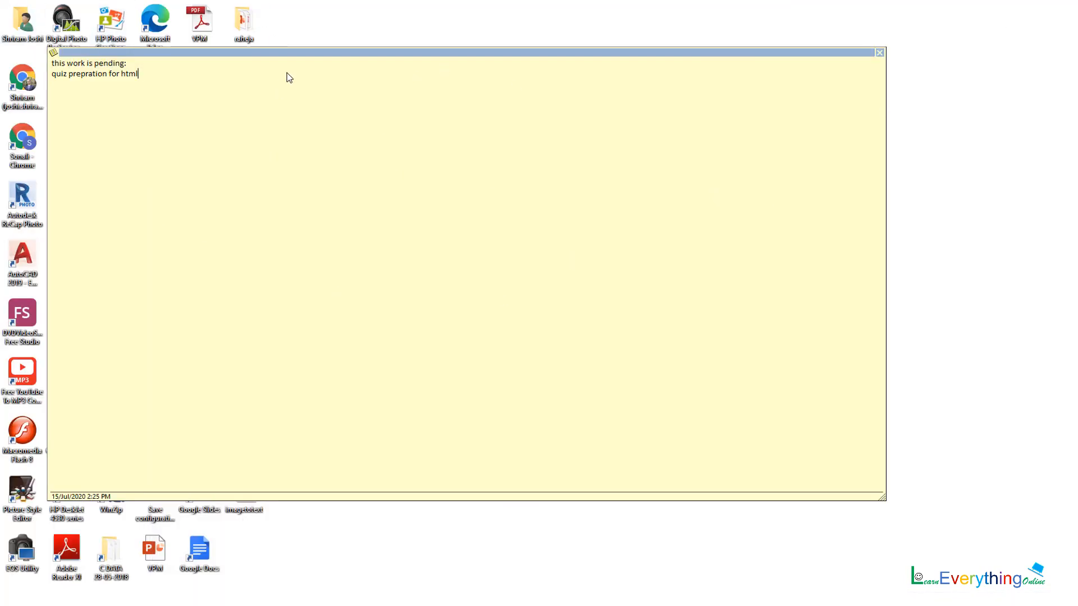
# - Resize the note into a small sticky at top right, then return to Outlook's Notes list
pyautogui.moveTo(335, 55); pyautogui.dragTo(397, 64)
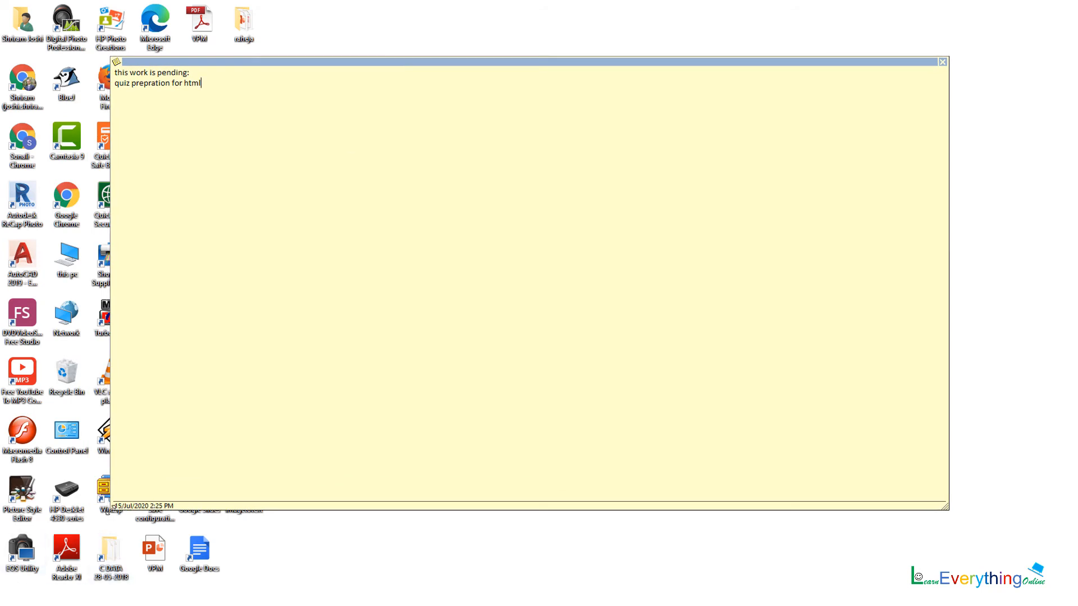
pyautogui.moveTo(107, 509); pyautogui.dragTo(887, 157)
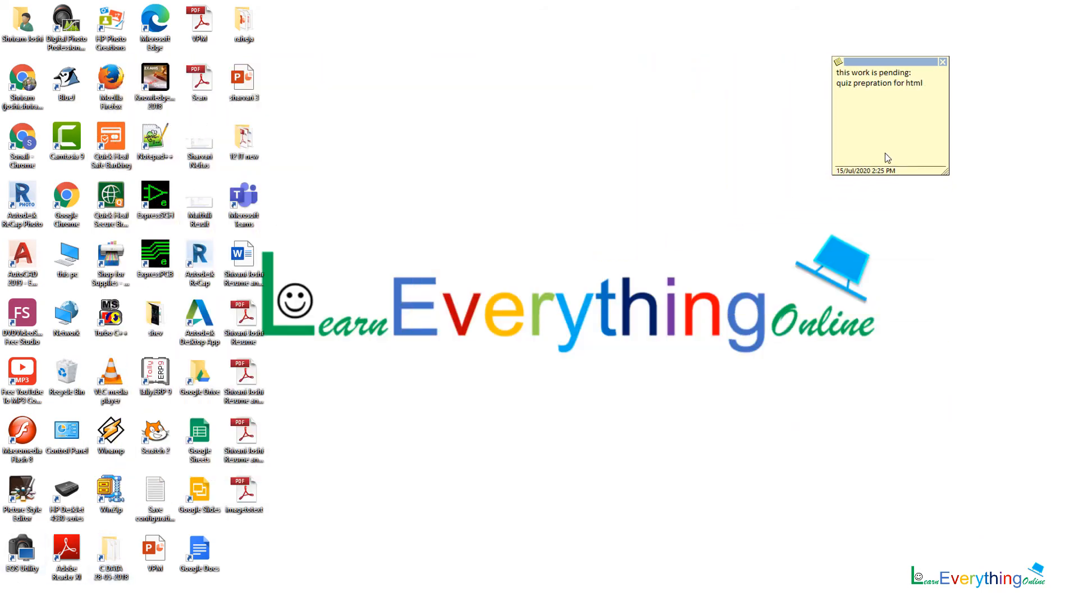
pyautogui.rightClick(897, 129)
pyautogui.click(884, 133)
pyautogui.click(473, 605)
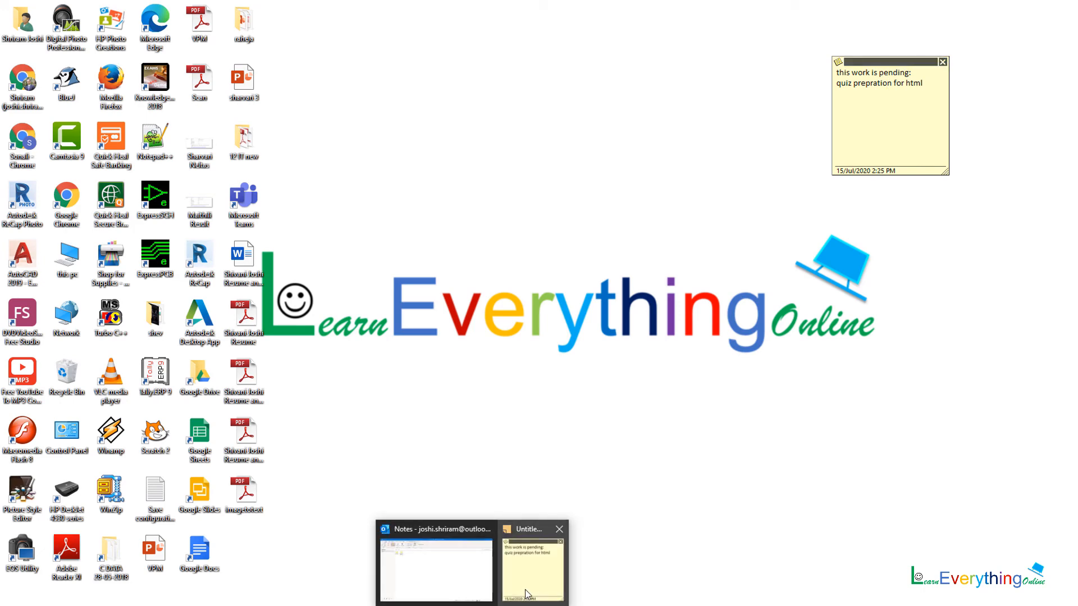
pyautogui.click(435, 576)
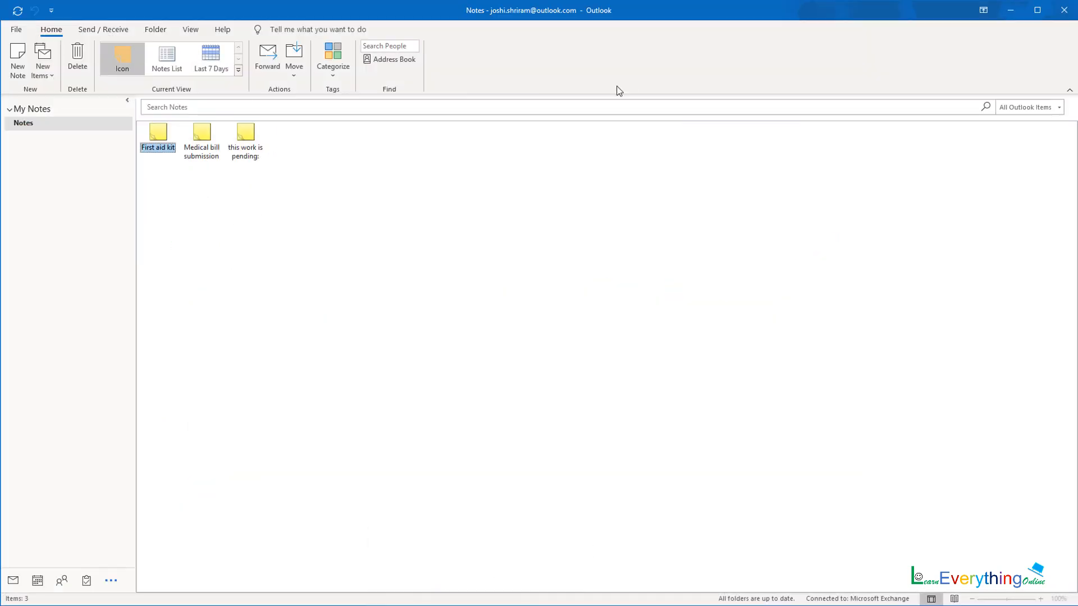
# - Browse the note views and categories without changes, then switch to PowerPoint
pyautogui.click(238, 69)
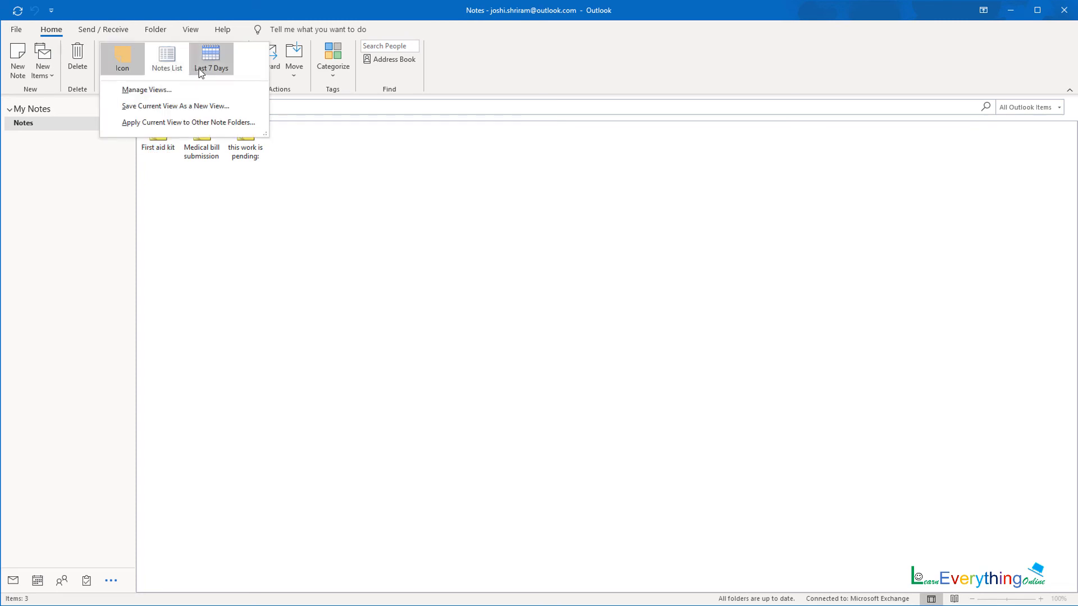
pyautogui.click(333, 72)
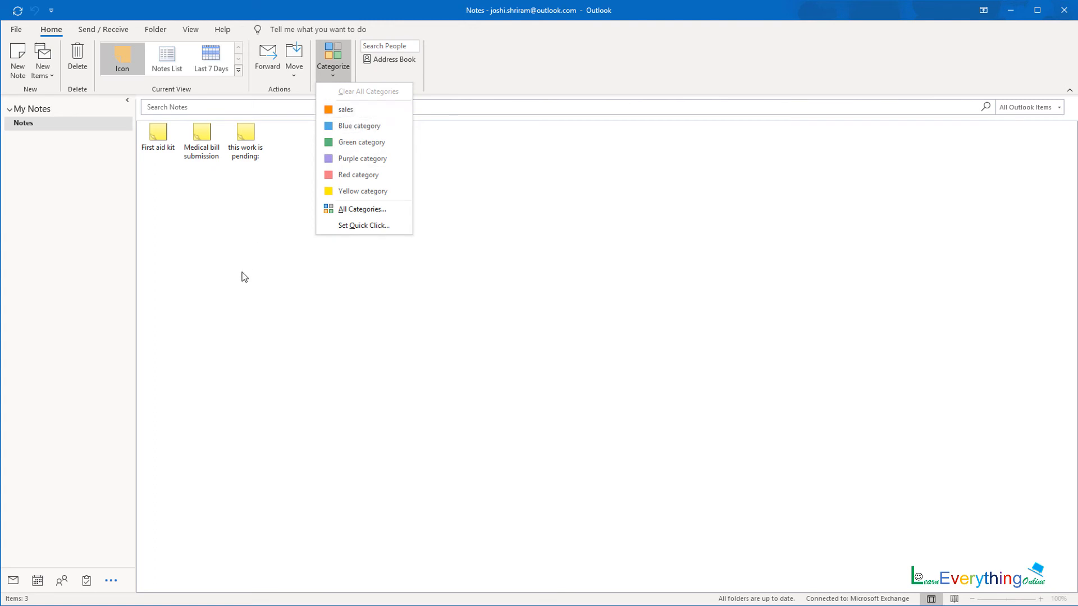
pyautogui.click(105, 197)
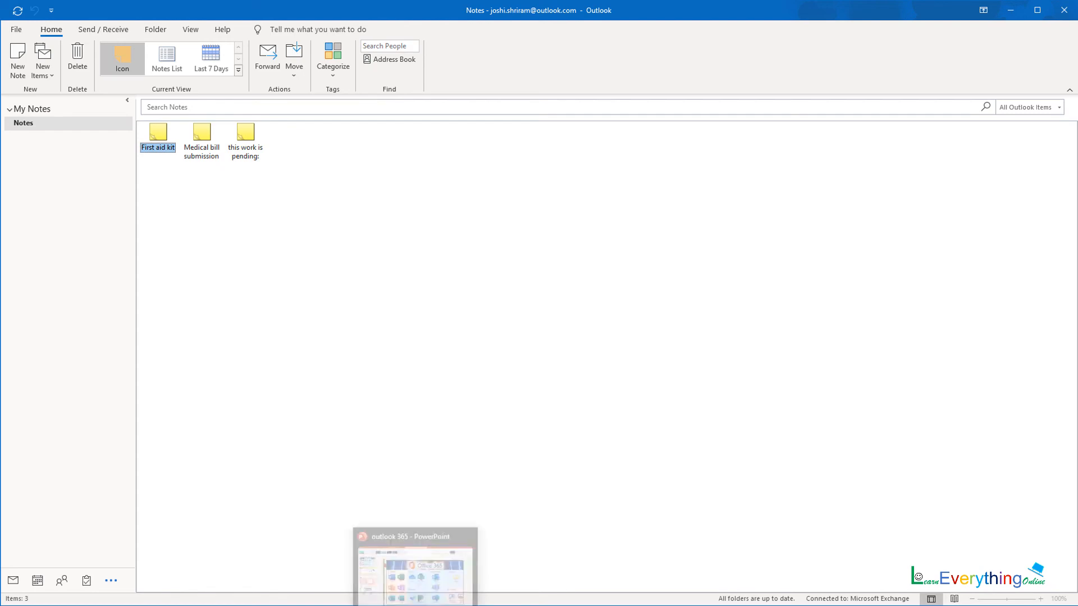
pyautogui.click(416, 605)
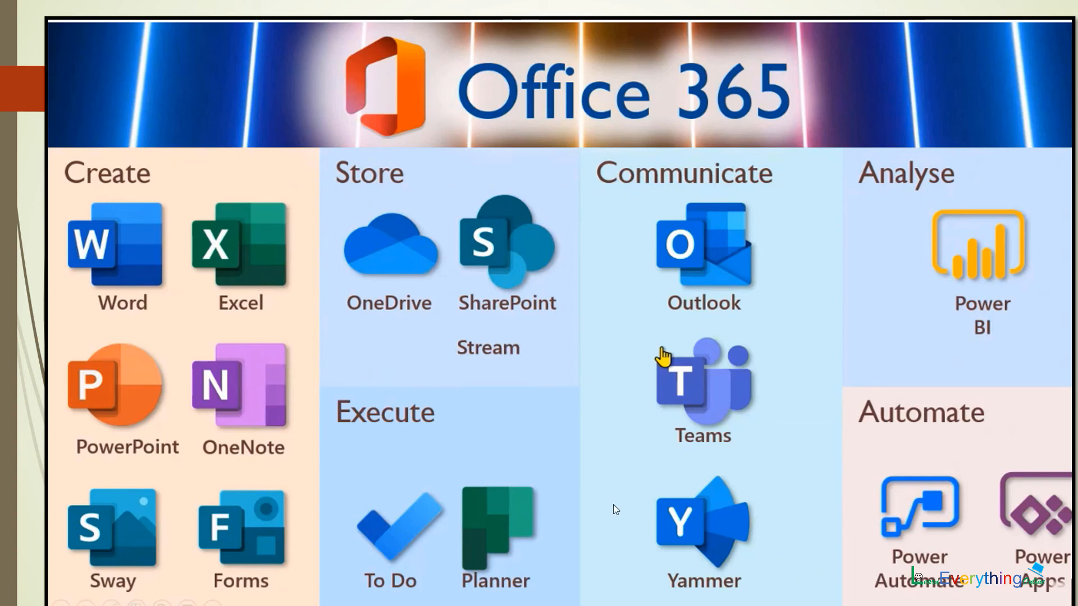
# - Advance two slides from Office 365 to the Monitor delegated work slide
pyautogui.click(577, 328)
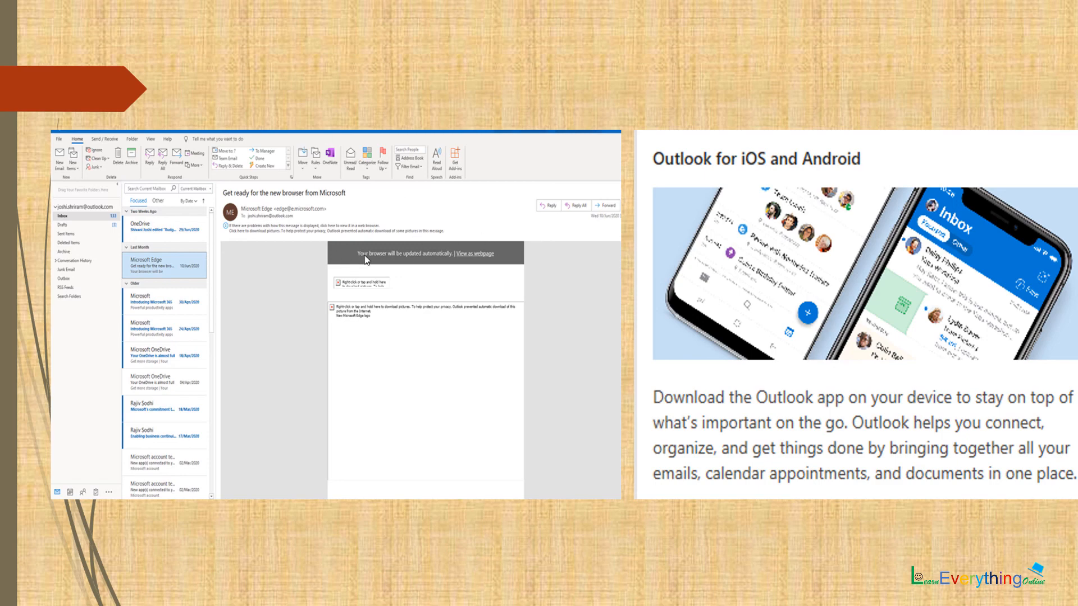
pyautogui.click(391, 235)
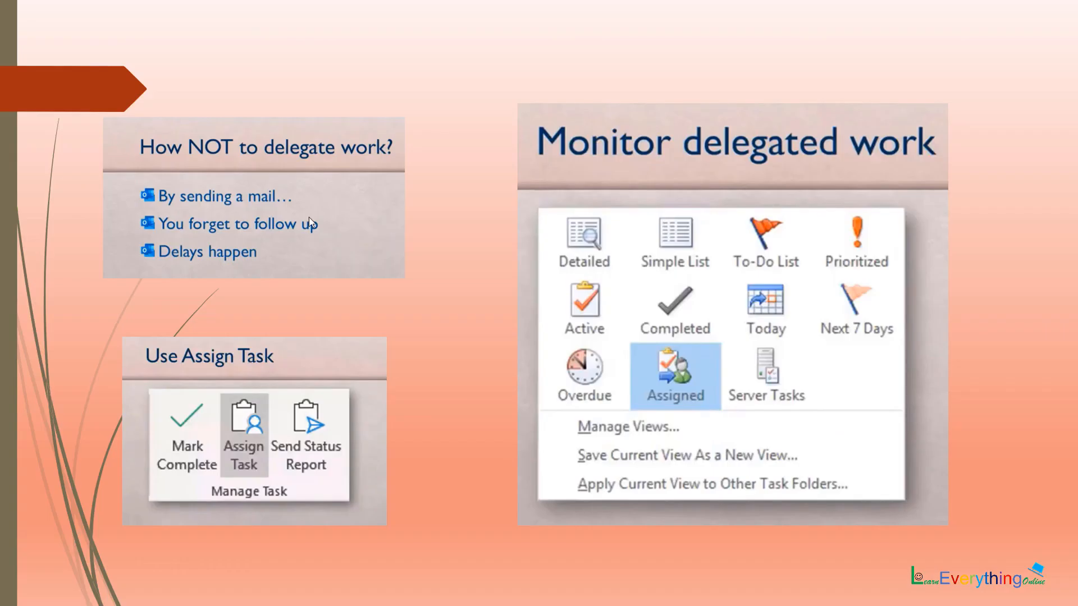